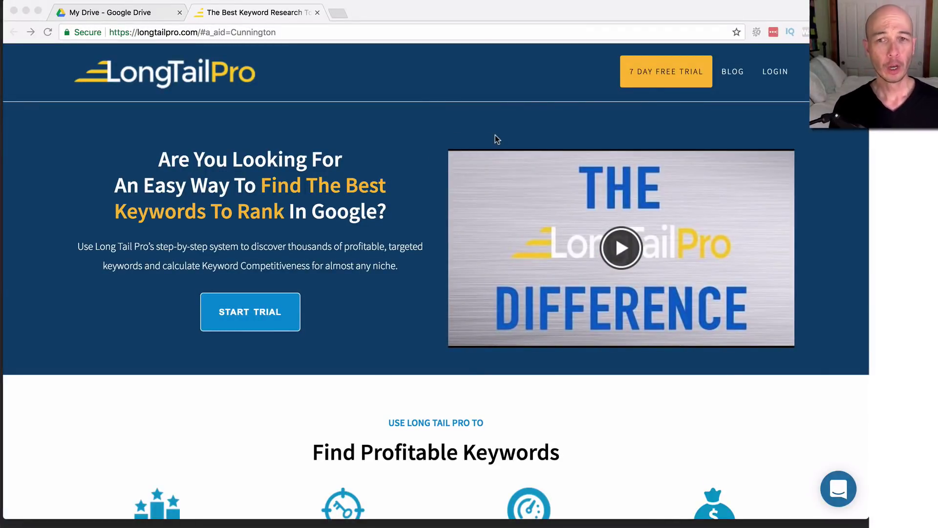
Open the '7 DAY FREE TRIAL' signup page from the longtailpro.com navigation.
{"action": "left_click", "coordinate": [662, 73]}
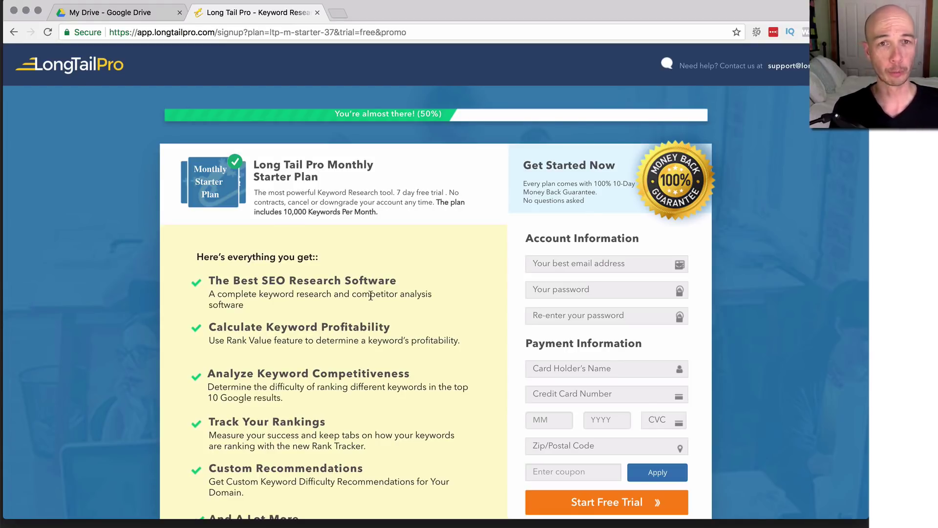
{"action": "scroll", "coordinate": [370, 295], "scroll_direction": "down", "scroll_amount": 1}
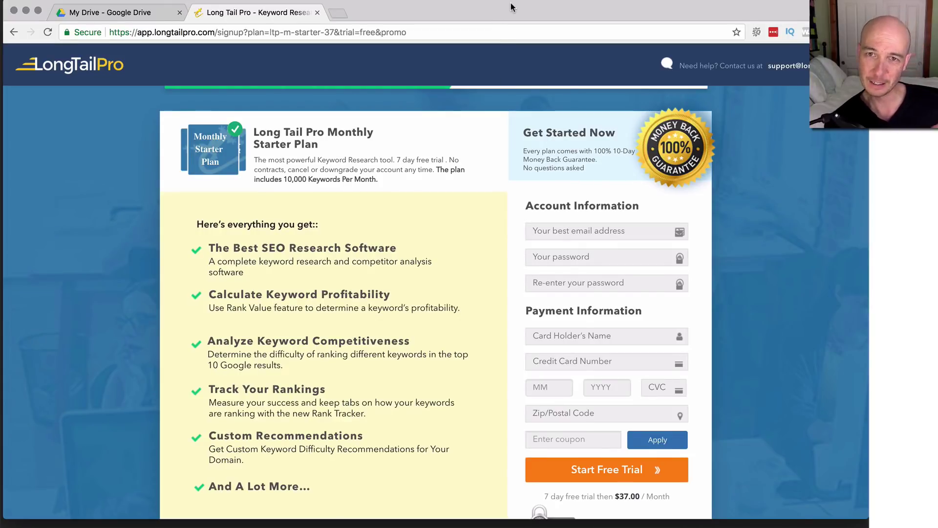
{"action": "scroll", "coordinate": [535, 220], "scroll_direction": "down", "scroll_amount": 1}
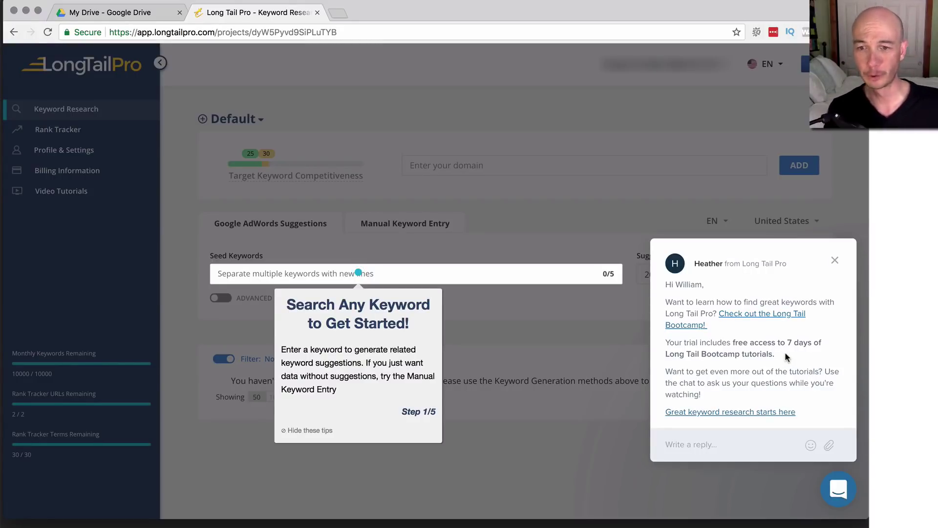
Close the Intercom welcome chat popup on the Default project's Keyword Research dashboard.
{"action": "left_click", "coordinate": [837, 262]}
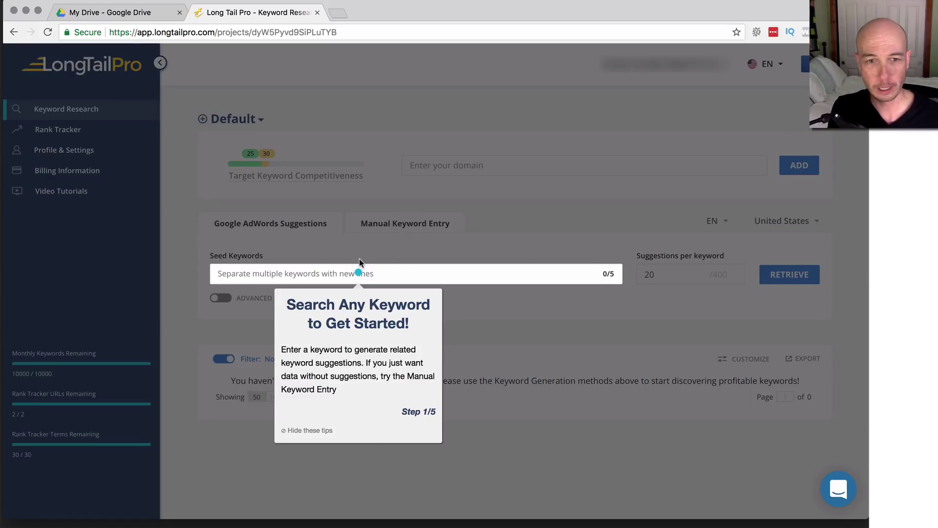
Enter 'best fly fishing rods' as the first seed keyword, dismissing the tour tip.
{"action": "left_click", "coordinate": [363, 274]}
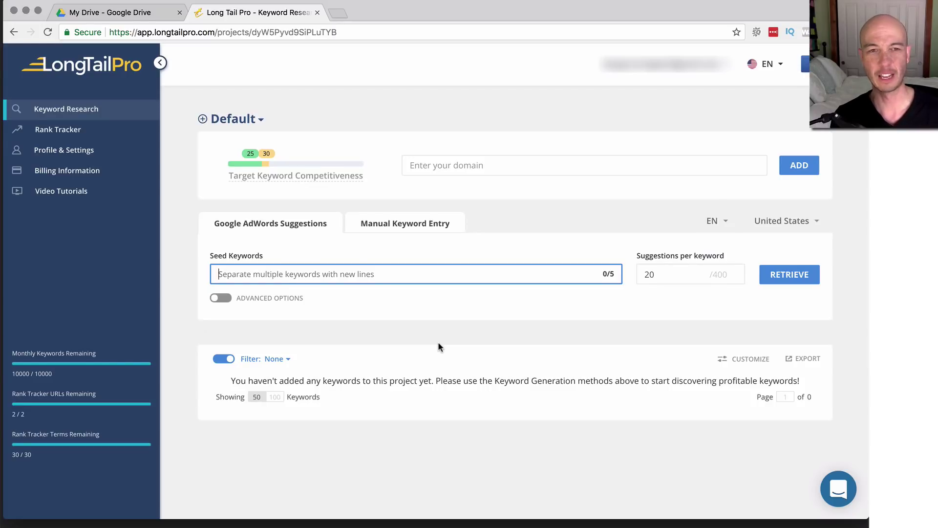
{"action": "type", "text": "best fly fishing rods"}
{"action": "key", "text": "Return"}
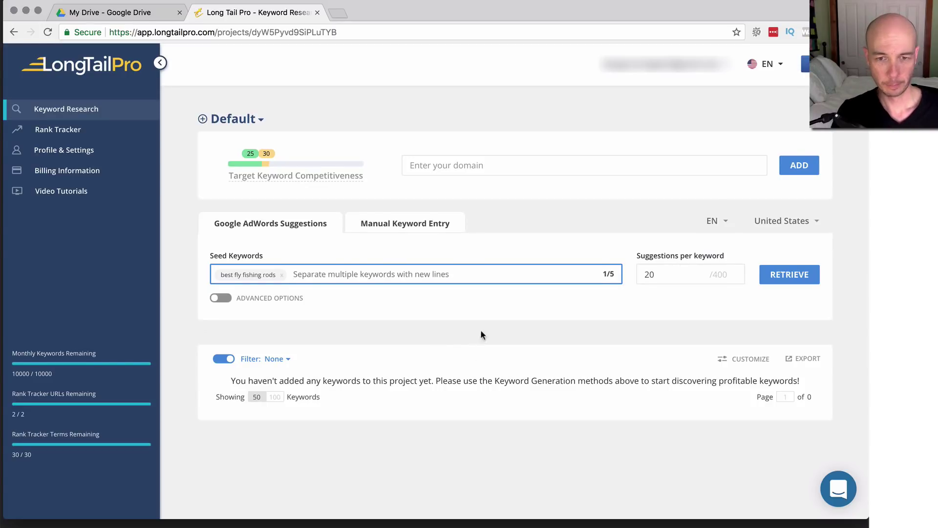
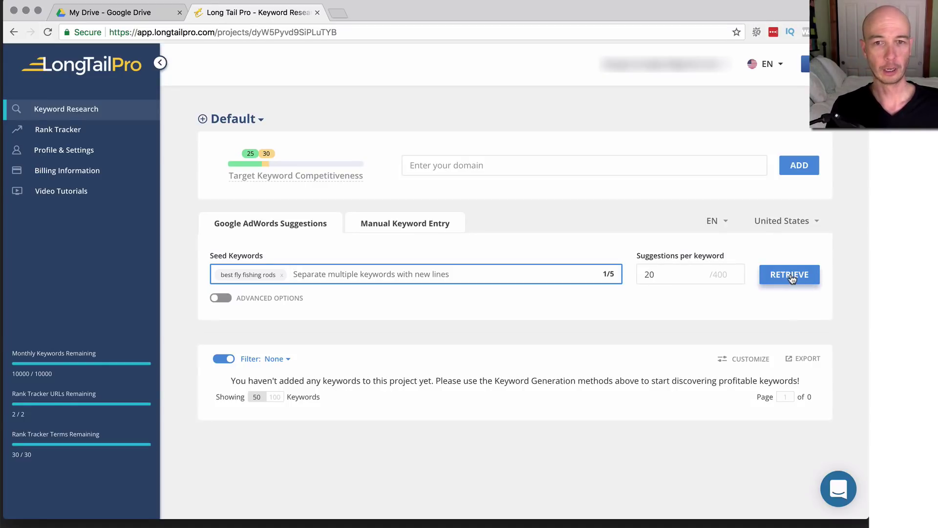
Fetch 20 keyword suggestions for the seed 'best fly fishing rods'.
{"action": "left_click", "coordinate": [792, 277]}
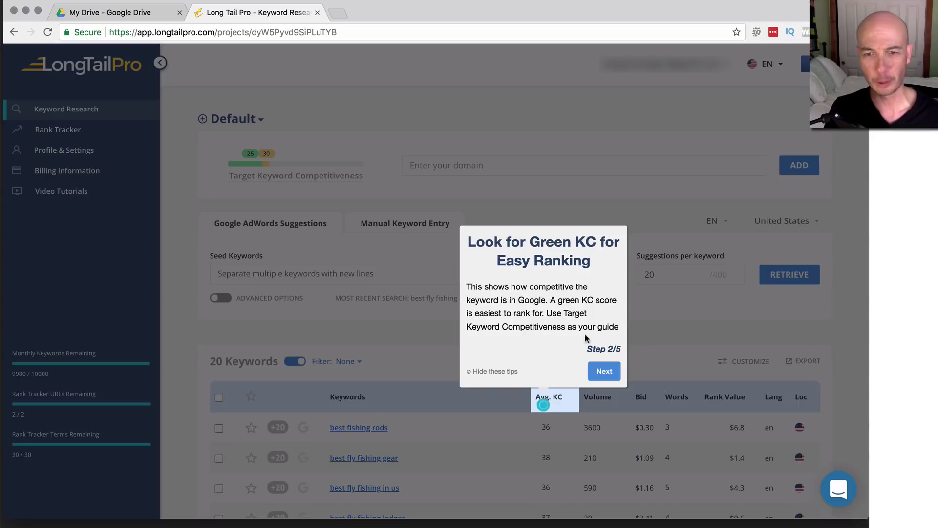
Step through the guided tour tips to Step 5/5 and close the tour.
{"action": "left_click", "coordinate": [605, 370]}
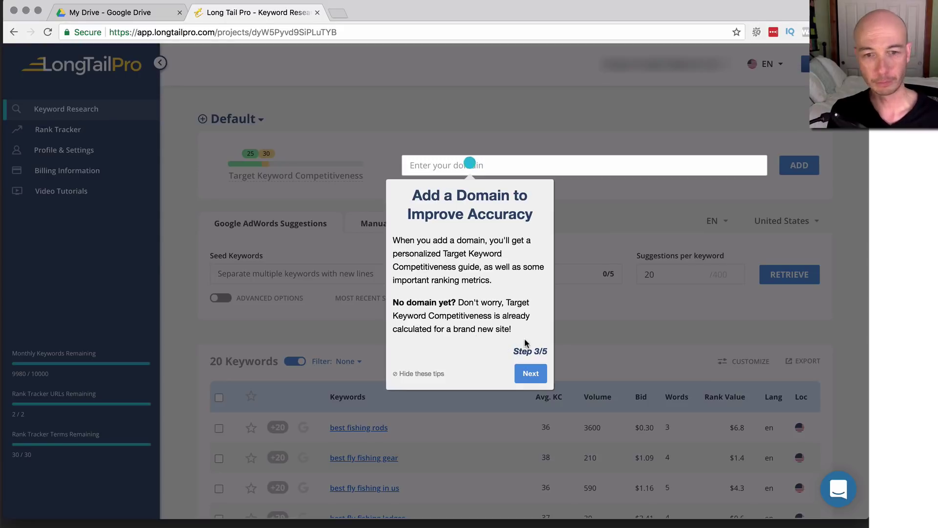
{"action": "left_click", "coordinate": [530, 374]}
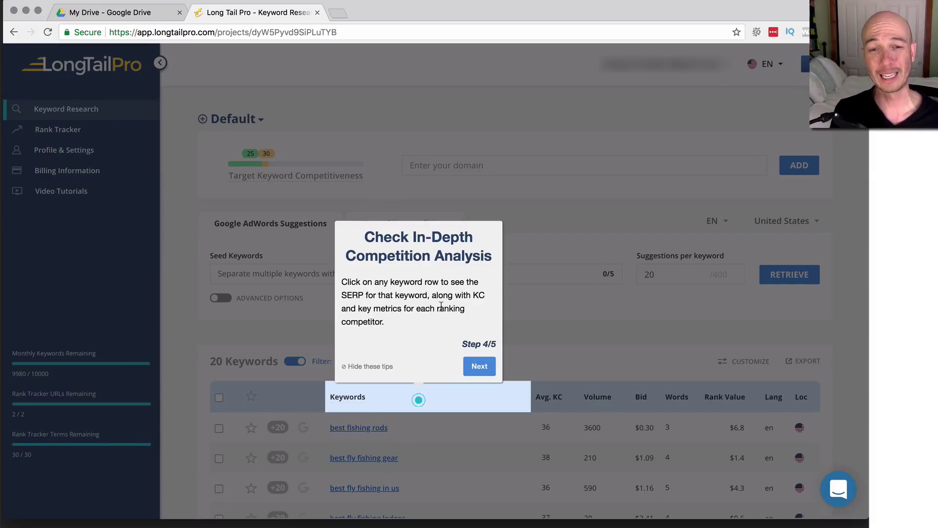
{"action": "left_click", "coordinate": [479, 367]}
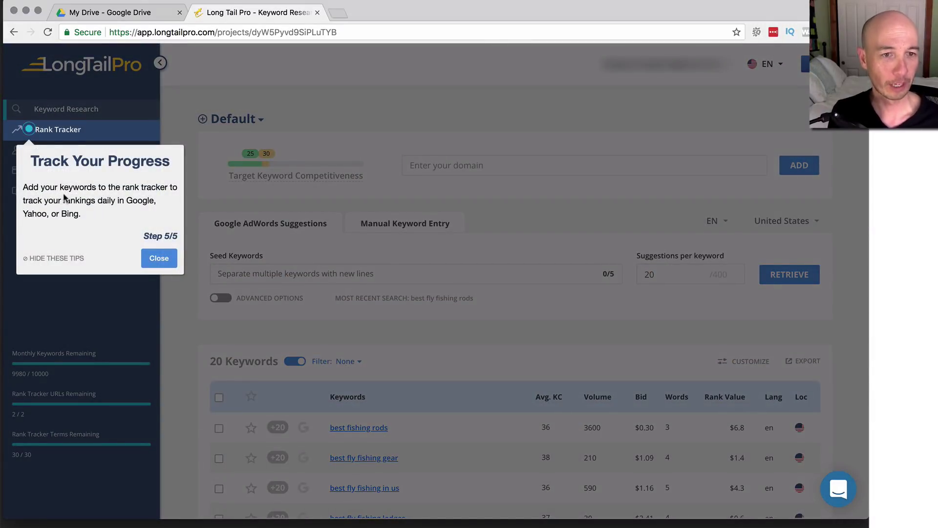
{"action": "left_click", "coordinate": [158, 259]}
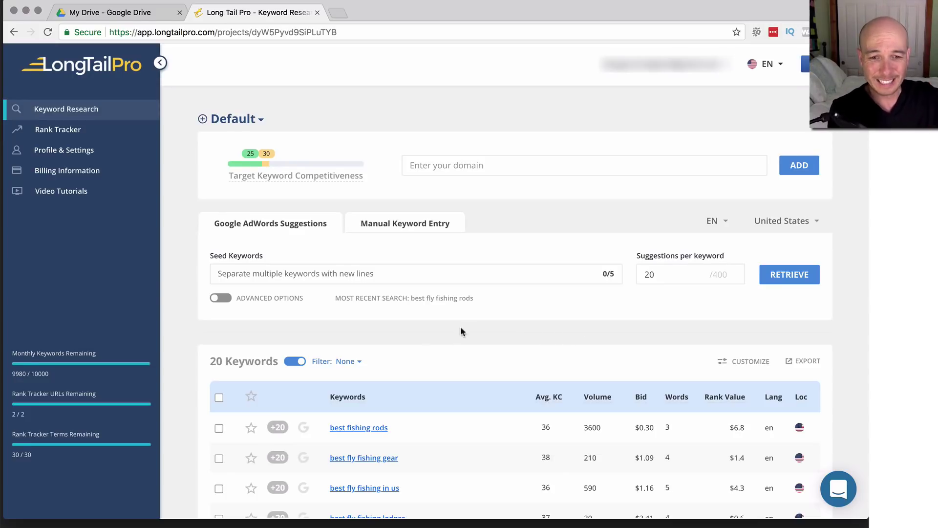
{"action": "scroll", "coordinate": [471, 324], "scroll_direction": "down", "scroll_amount": 3}
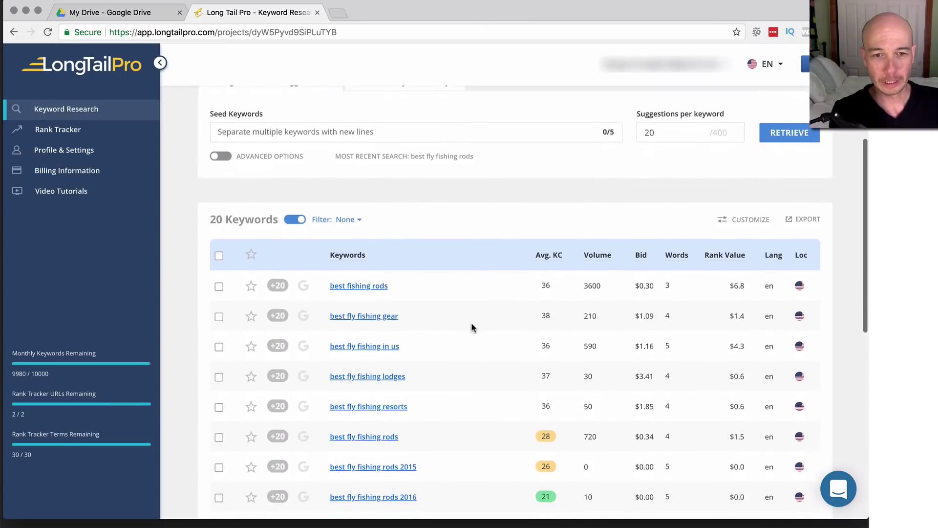
{"action": "scroll", "coordinate": [472, 324], "scroll_direction": "down", "scroll_amount": 2}
{"action": "scroll", "coordinate": [473, 328], "scroll_direction": "down", "scroll_amount": 1}
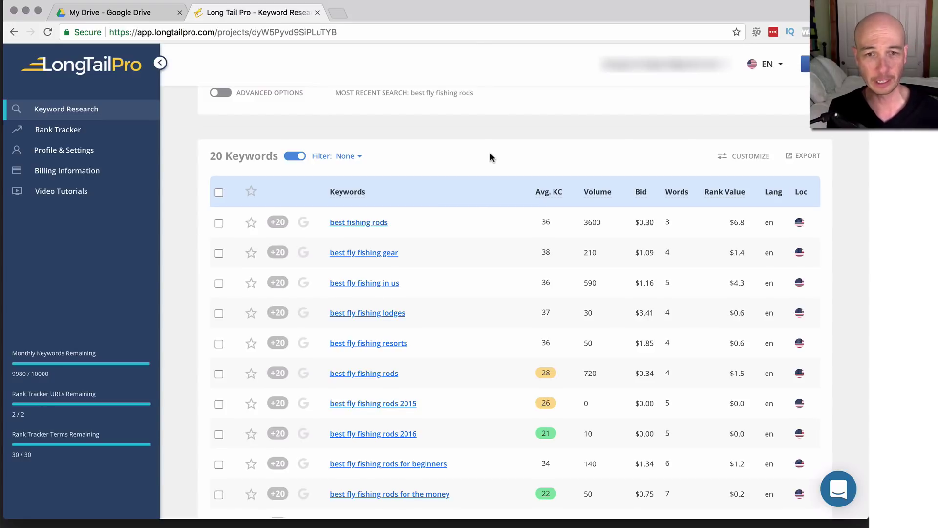
{"action": "scroll", "coordinate": [491, 157], "scroll_direction": "down", "scroll_amount": 1}
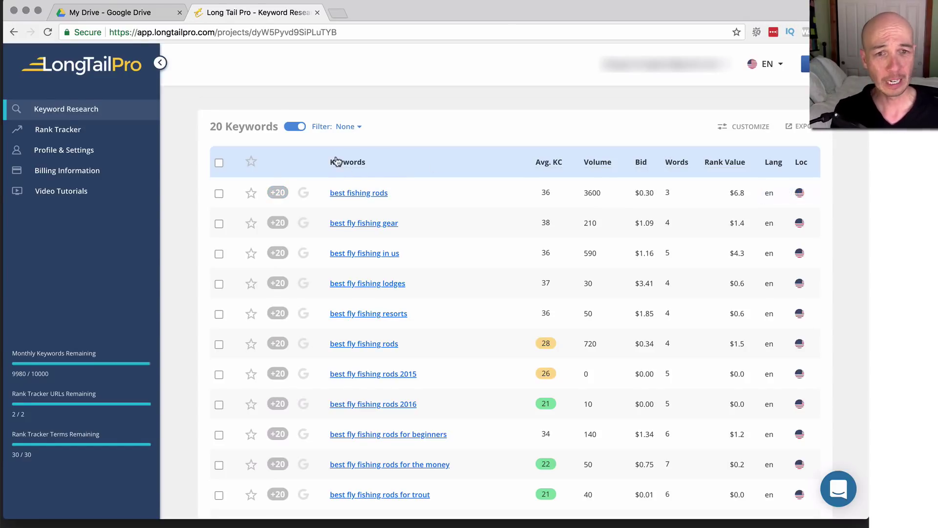
{"action": "scroll", "coordinate": [440, 238], "scroll_direction": "down", "scroll_amount": 2}
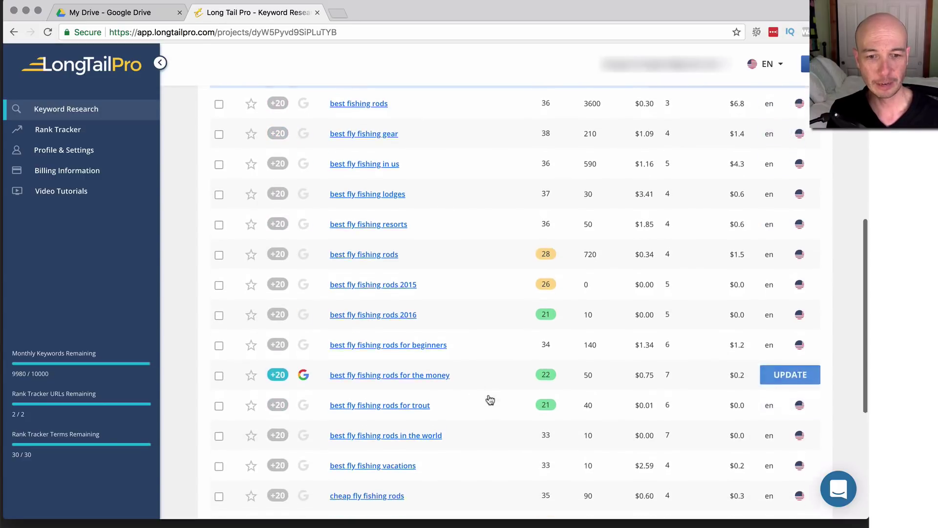
{"action": "scroll", "coordinate": [433, 352], "scroll_direction": "down", "scroll_amount": 3}
{"action": "mouse_move", "coordinate": [389, 287]}
{"action": "scroll", "coordinate": [393, 288], "scroll_direction": "down", "scroll_amount": 3}
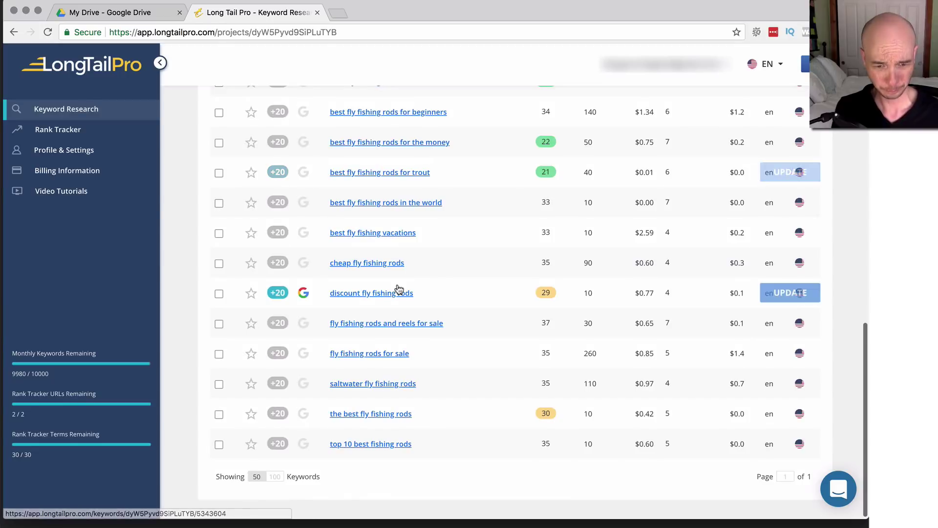
{"action": "scroll", "coordinate": [462, 296], "scroll_direction": "up", "scroll_amount": 10}
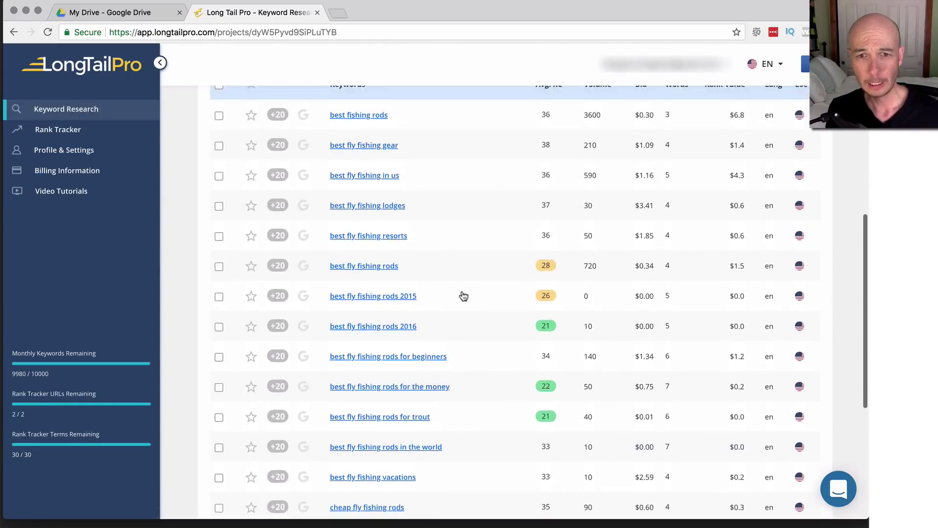
{"action": "scroll", "coordinate": [486, 292], "scroll_direction": "down", "scroll_amount": 3}
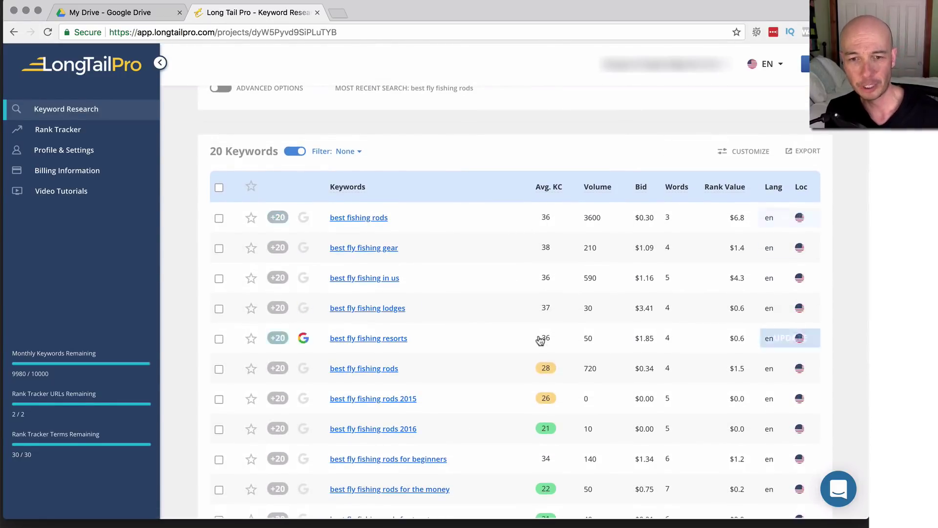
{"action": "scroll", "coordinate": [503, 277], "scroll_direction": "down", "scroll_amount": 4}
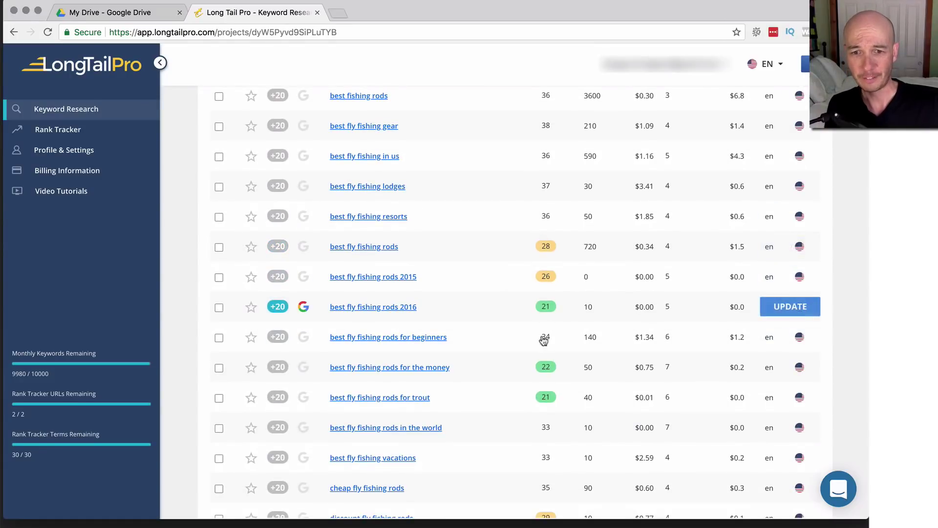
{"action": "scroll", "coordinate": [546, 397], "scroll_direction": "down", "scroll_amount": 3}
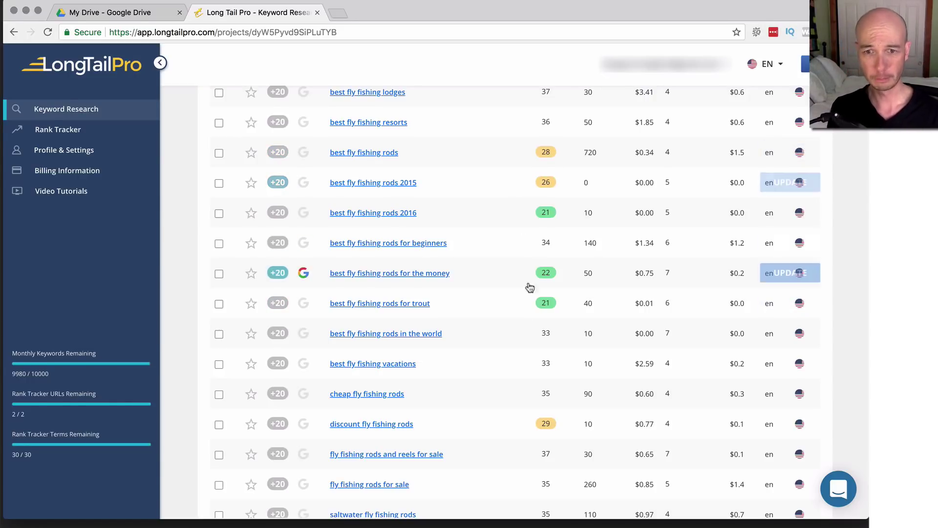
{"action": "scroll", "coordinate": [505, 397], "scroll_direction": "up", "scroll_amount": 5}
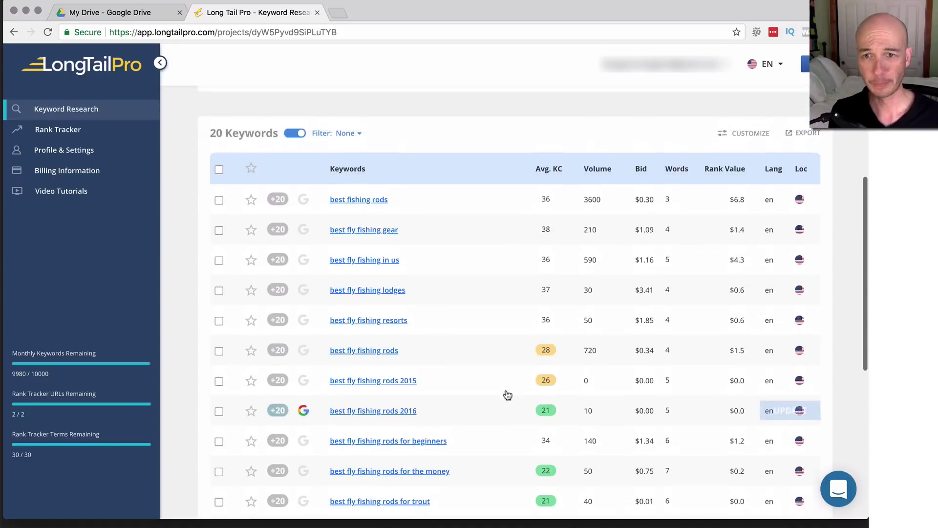
{"action": "scroll", "coordinate": [631, 213], "scroll_direction": "down", "scroll_amount": 3}
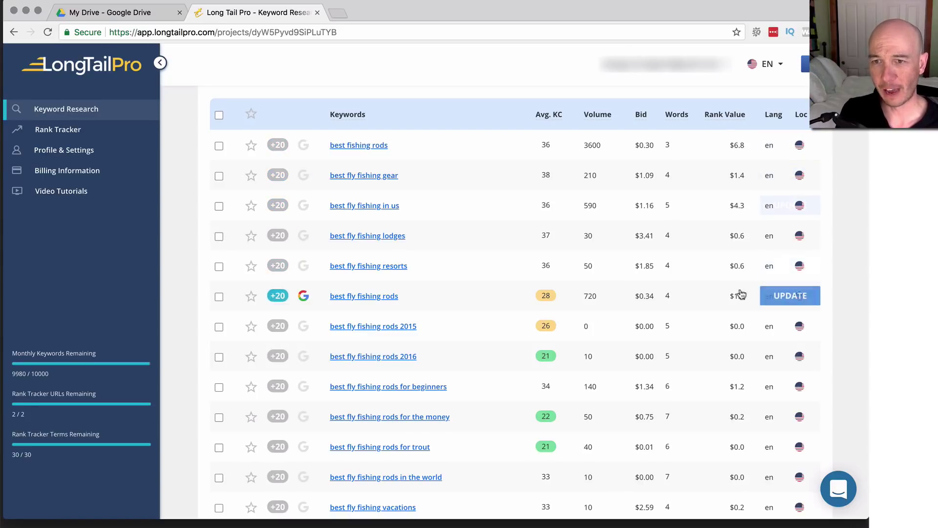
{"action": "scroll", "coordinate": [734, 117], "scroll_direction": "up", "scroll_amount": 4}
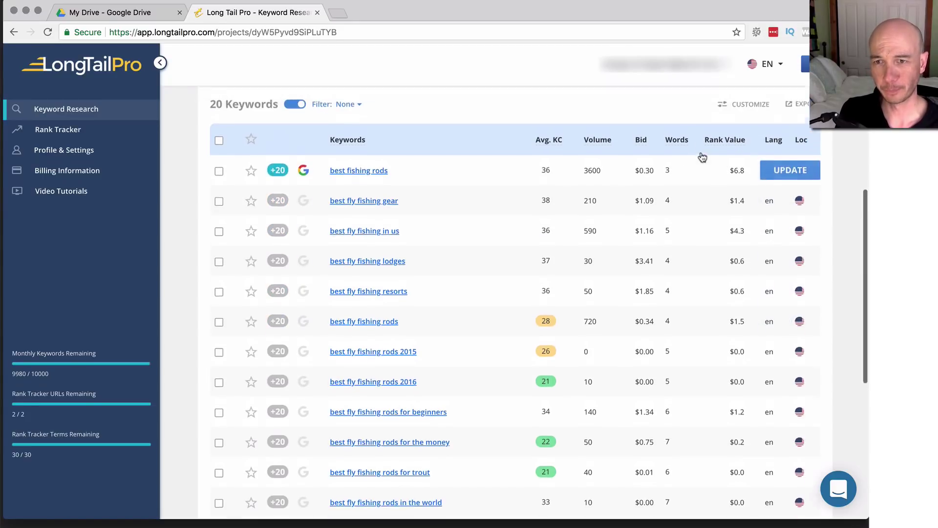
{"action": "scroll", "coordinate": [726, 184], "scroll_direction": "up", "scroll_amount": 3}
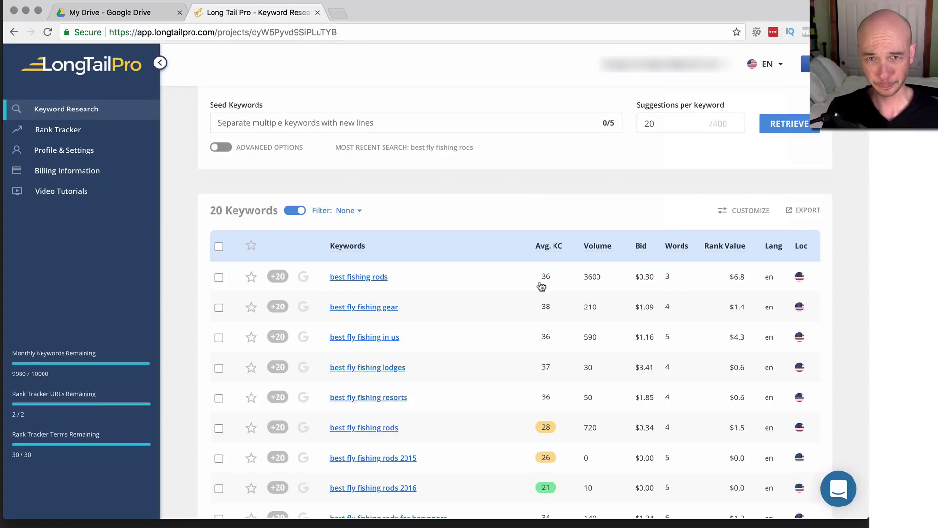
{"action": "mouse_move", "coordinate": [514, 200]}
{"action": "scroll", "coordinate": [526, 203], "scroll_direction": "up", "scroll_amount": 3}
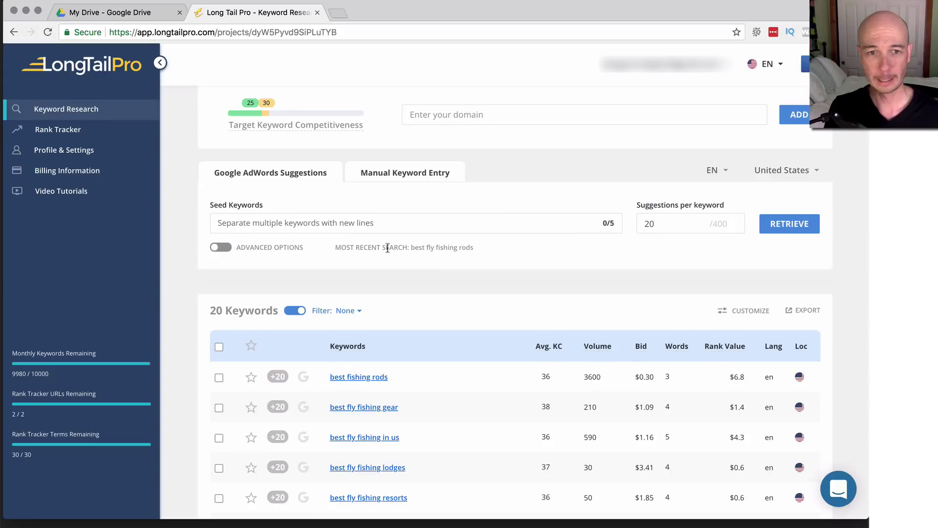
Reuse the recent search 'best fly fishing rods' as the seed and retrieve 400 suggestions per keyword.
{"action": "left_click_drag", "start_coordinate": [479, 247], "coordinate": [417, 247]}
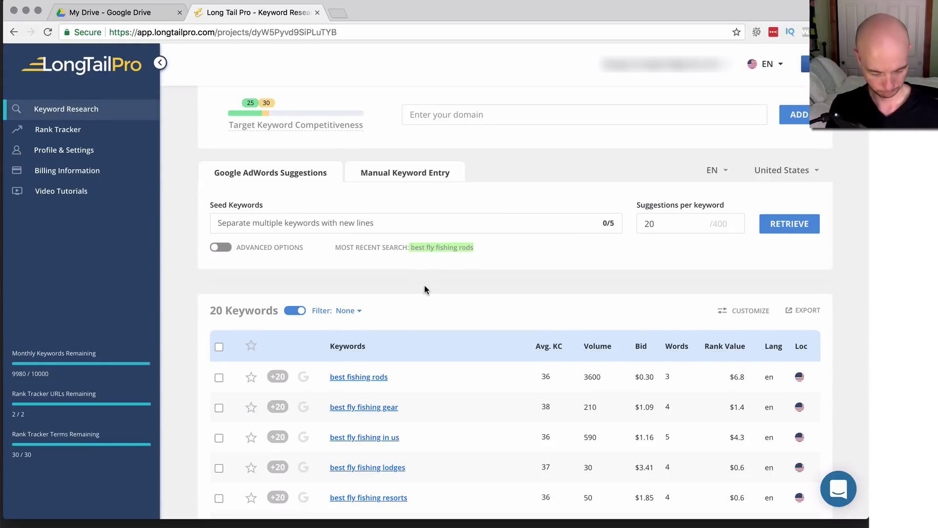
{"action": "key", "text": "super+c"}
{"action": "left_click", "coordinate": [390, 224]}
{"action": "key", "text": "super+v"}
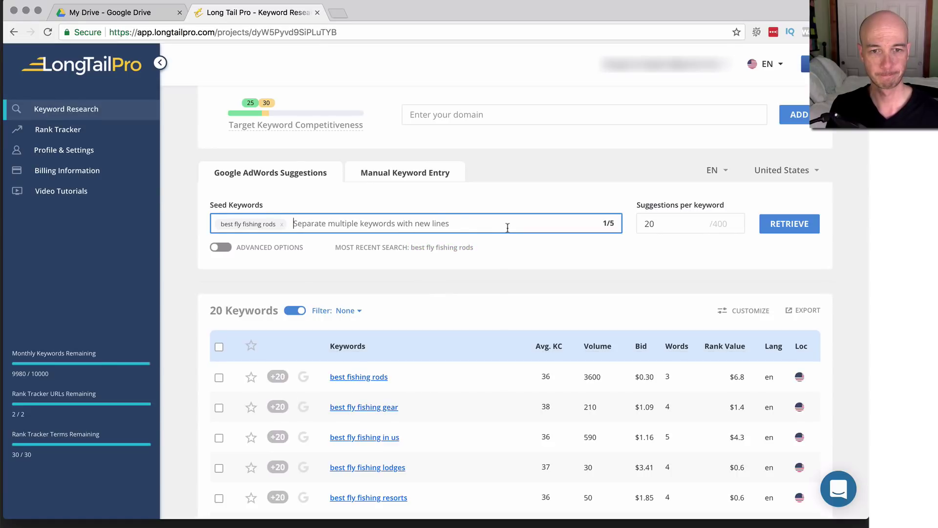
{"action": "double_click", "coordinate": [663, 224]}
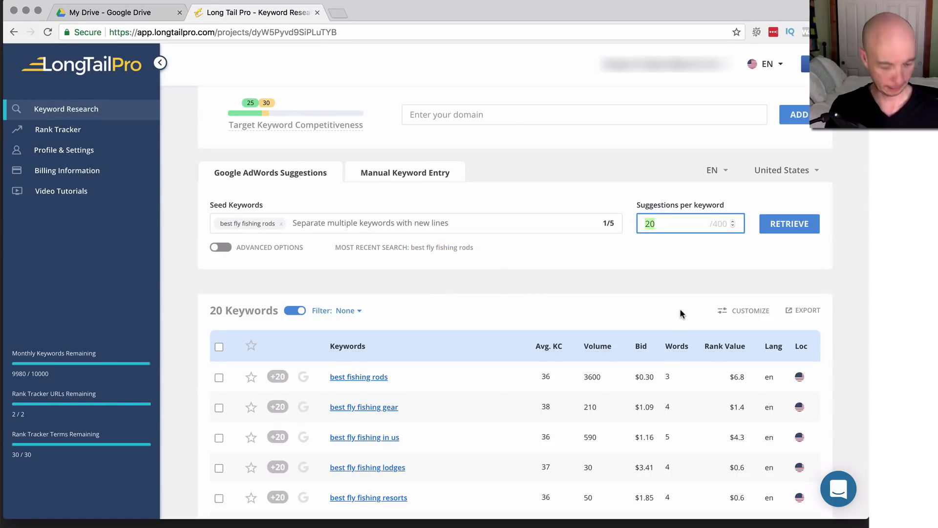
{"action": "type", "text": "400"}
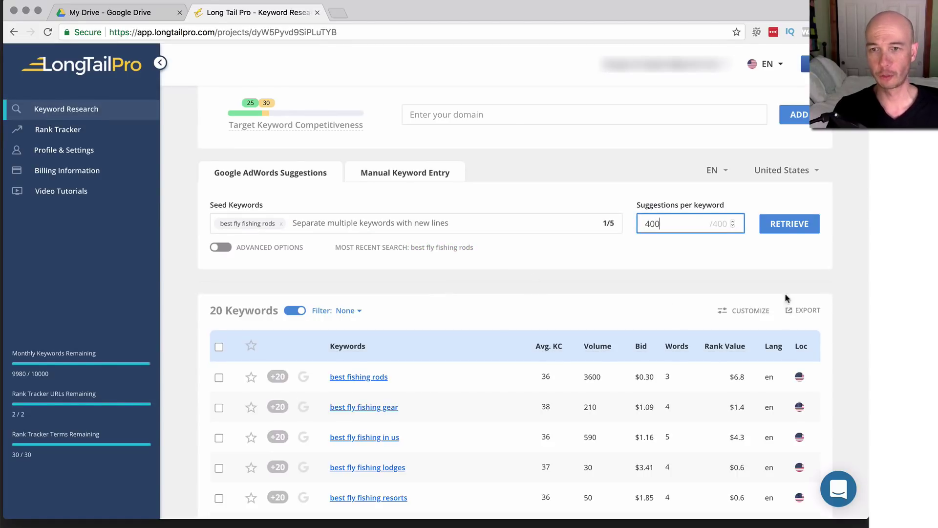
{"action": "left_click", "coordinate": [790, 224]}
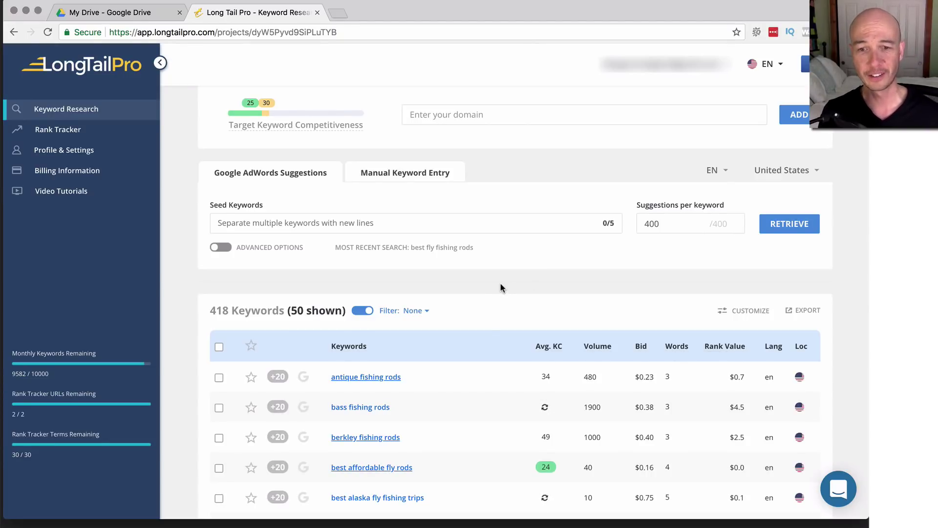
{"action": "scroll", "coordinate": [500, 284], "scroll_direction": "down", "scroll_amount": 5}
{"action": "scroll", "coordinate": [501, 284], "scroll_direction": "down", "scroll_amount": 5}
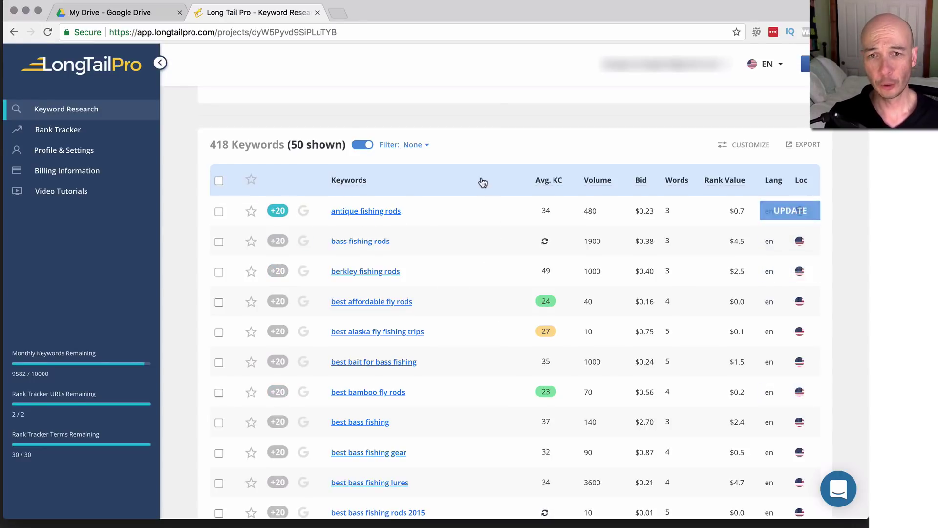
Sort the 418 keywords by Volume, highest first, and open the filter panel.
{"action": "left_click", "coordinate": [600, 183]}
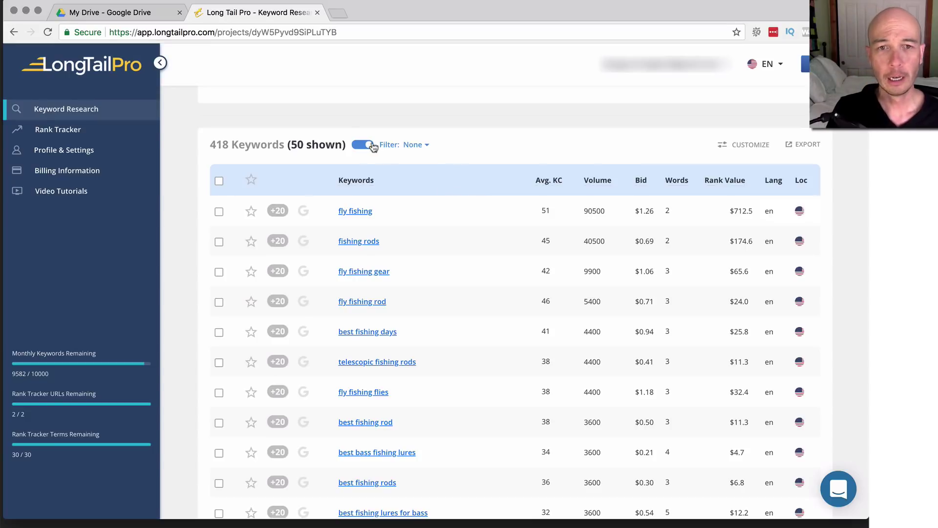
{"action": "left_click", "coordinate": [421, 147]}
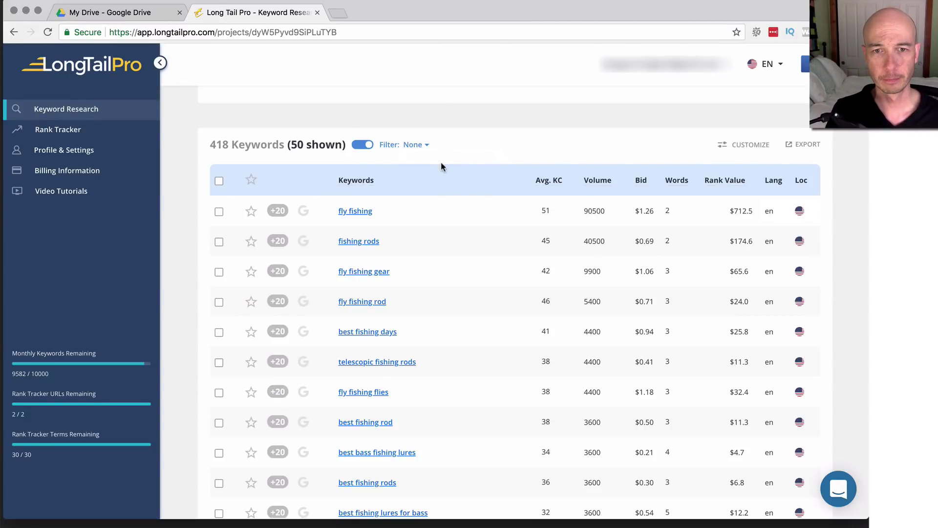
Filter to keywords containing 'best' and exclude those with Volume greater than 2500.
{"action": "left_click", "coordinate": [389, 147]}
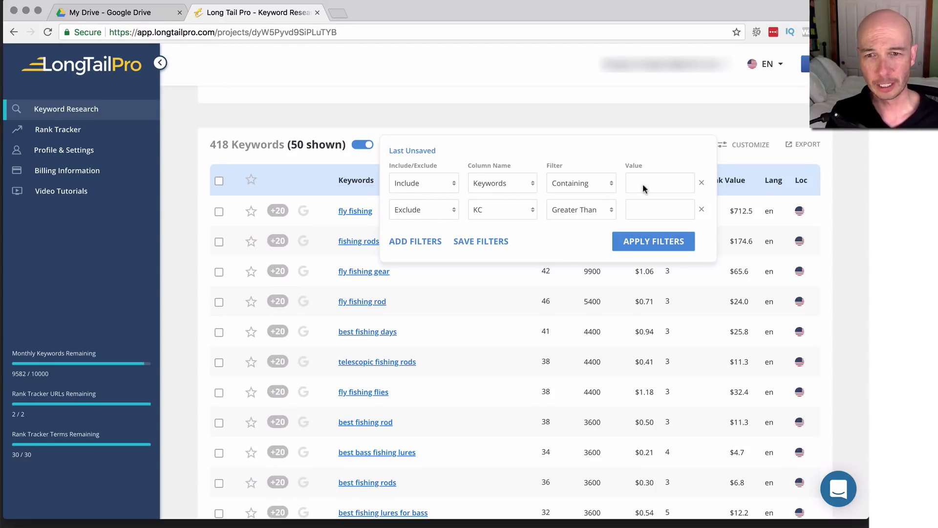
{"action": "left_click", "coordinate": [662, 184]}
{"action": "type", "text": "best"}
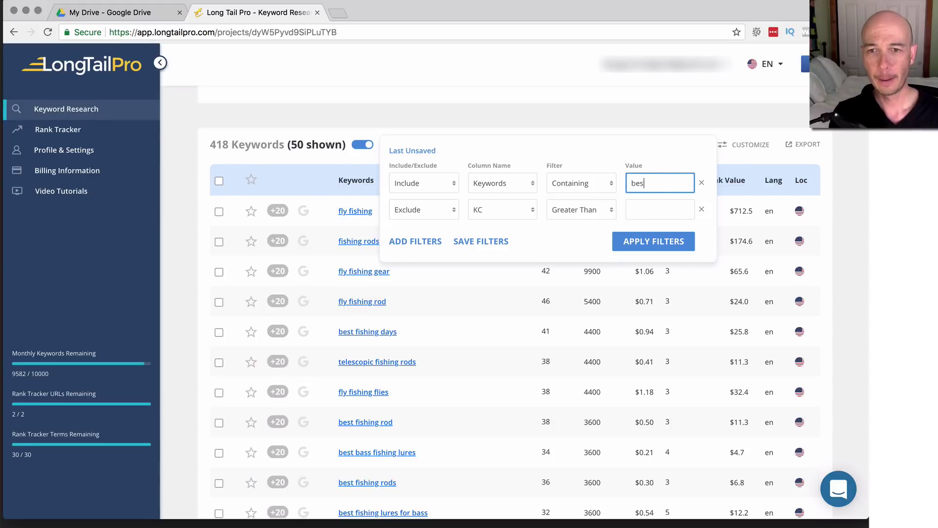
{"action": "left_click", "coordinate": [423, 210]}
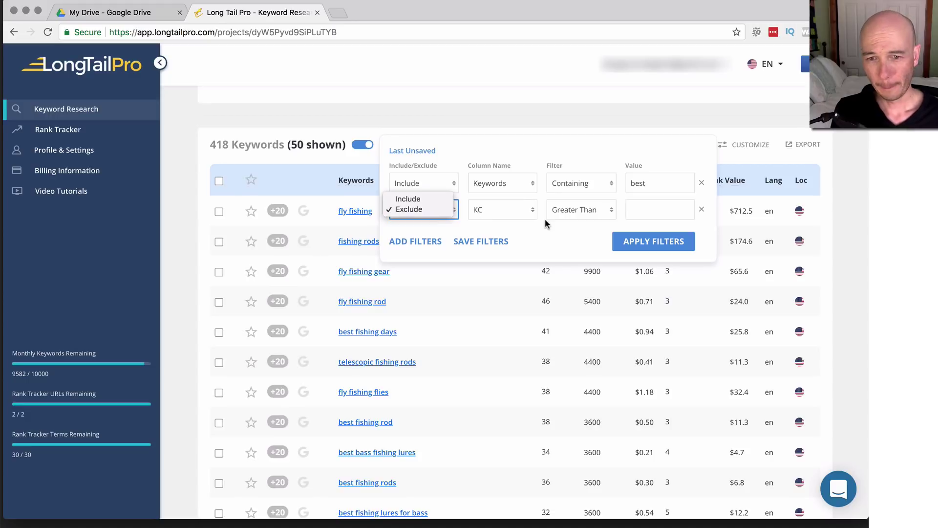
{"action": "left_click", "coordinate": [542, 249]}
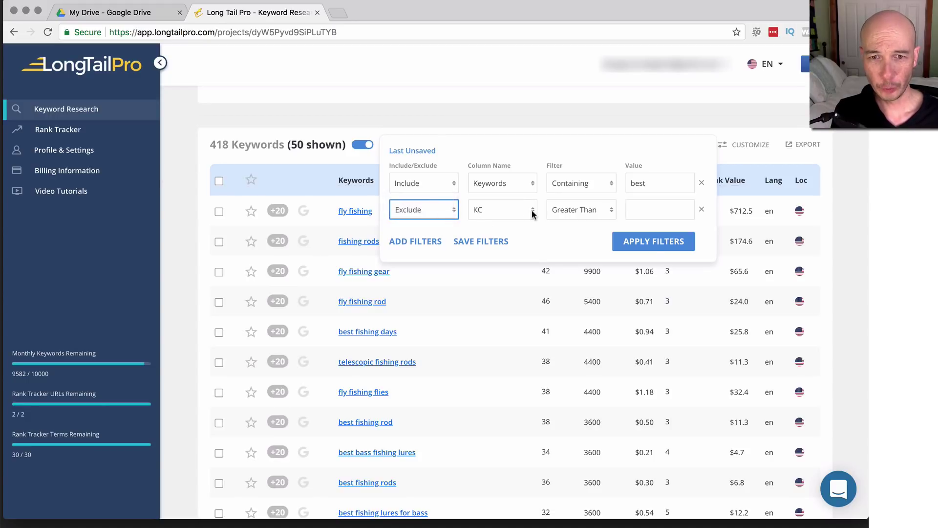
{"action": "left_click", "coordinate": [527, 213]}
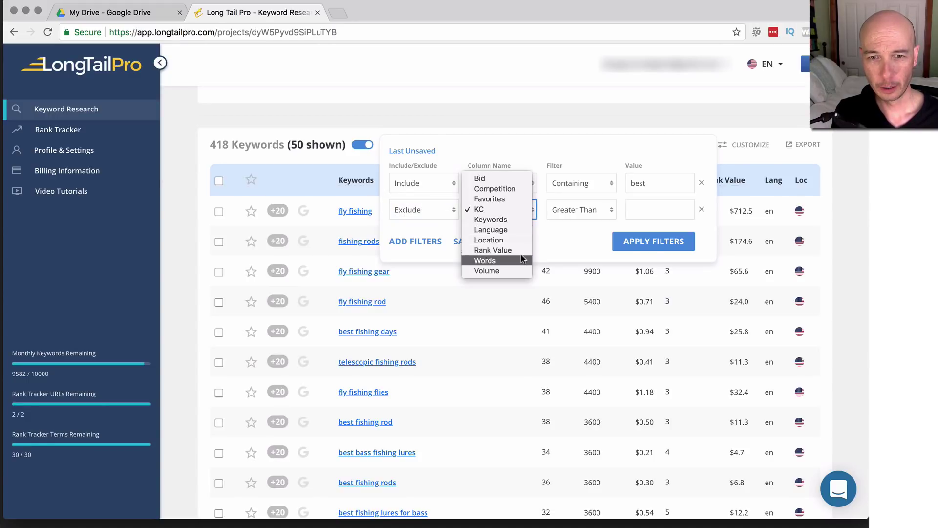
{"action": "left_click", "coordinate": [570, 224]}
{"action": "left_click", "coordinate": [657, 210]}
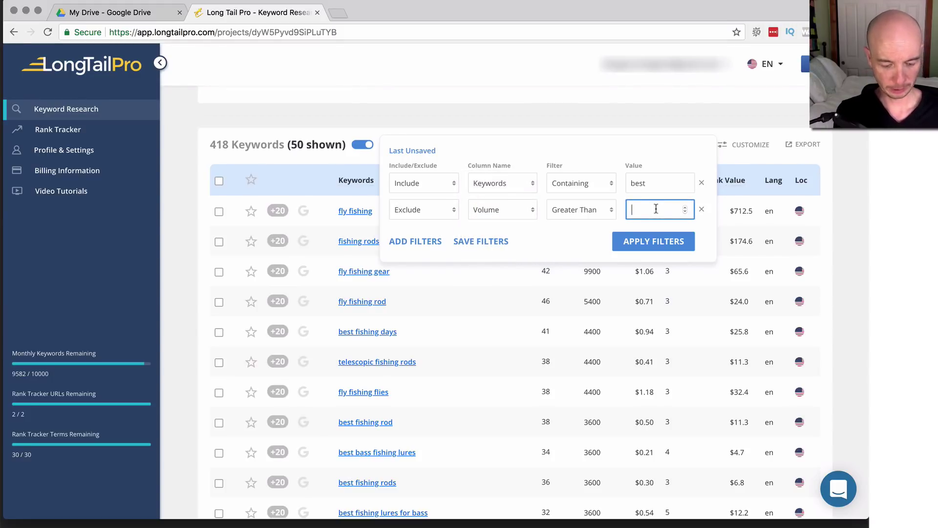
{"action": "type", "text": "2500"}
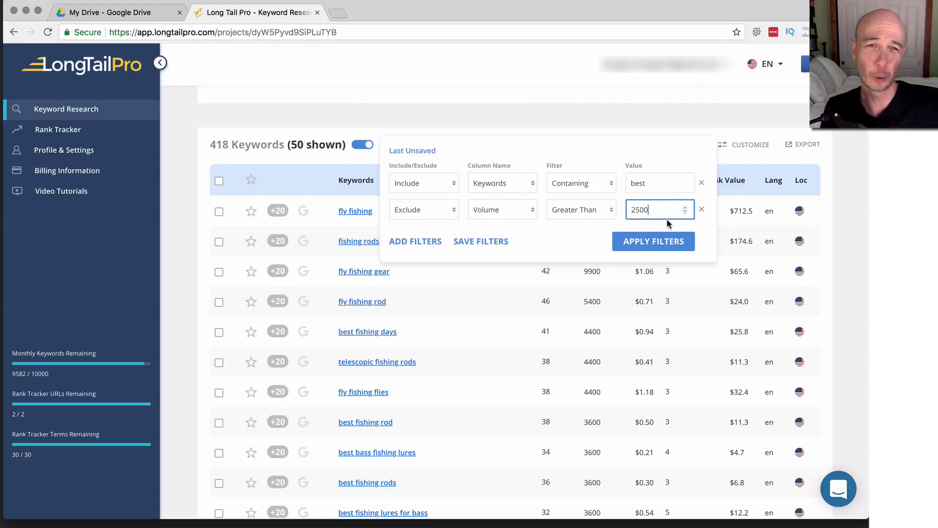
{"action": "left_click", "coordinate": [654, 241]}
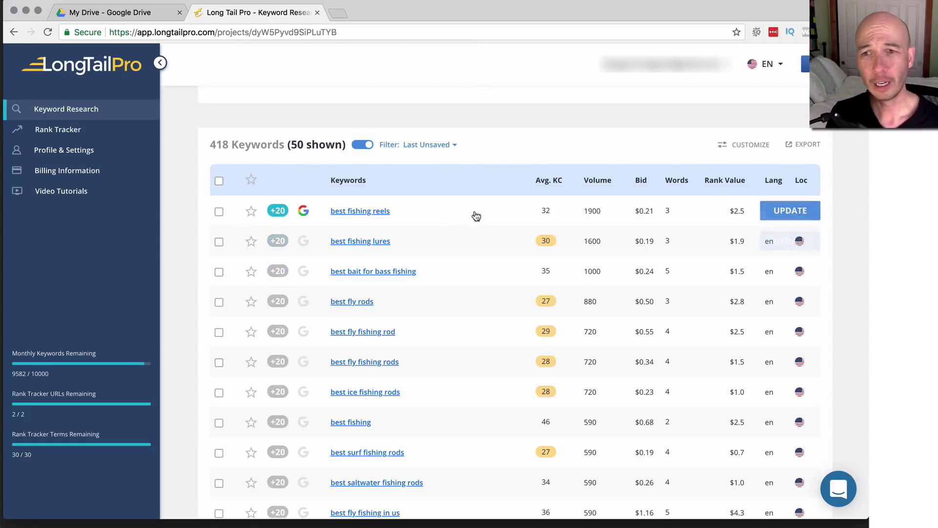
{"action": "mouse_move", "coordinate": [493, 194]}
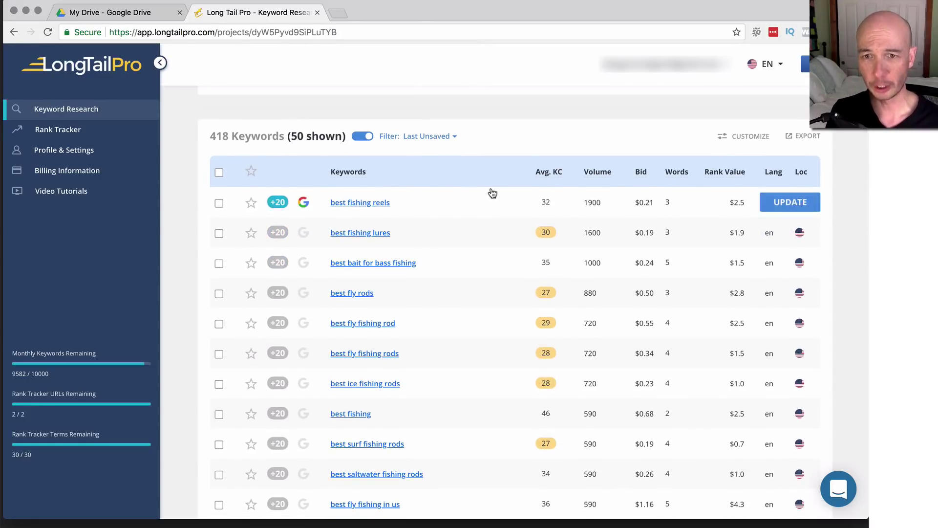
{"action": "scroll", "coordinate": [477, 202], "scroll_direction": "down", "scroll_amount": 10}
{"action": "scroll", "coordinate": [493, 188], "scroll_direction": "down", "scroll_amount": 10}
{"action": "scroll", "coordinate": [492, 187], "scroll_direction": "down", "scroll_amount": 8}
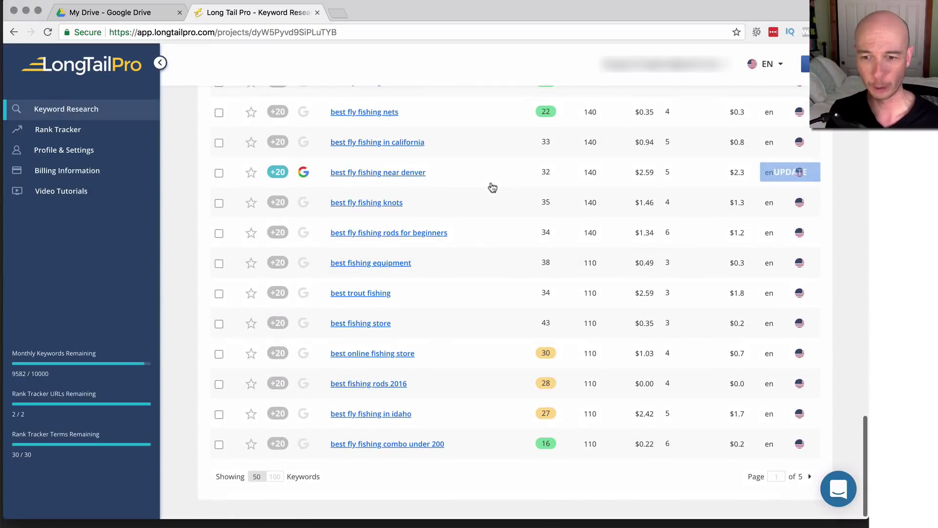
{"action": "scroll", "coordinate": [493, 189], "scroll_direction": "up", "scroll_amount": 10}
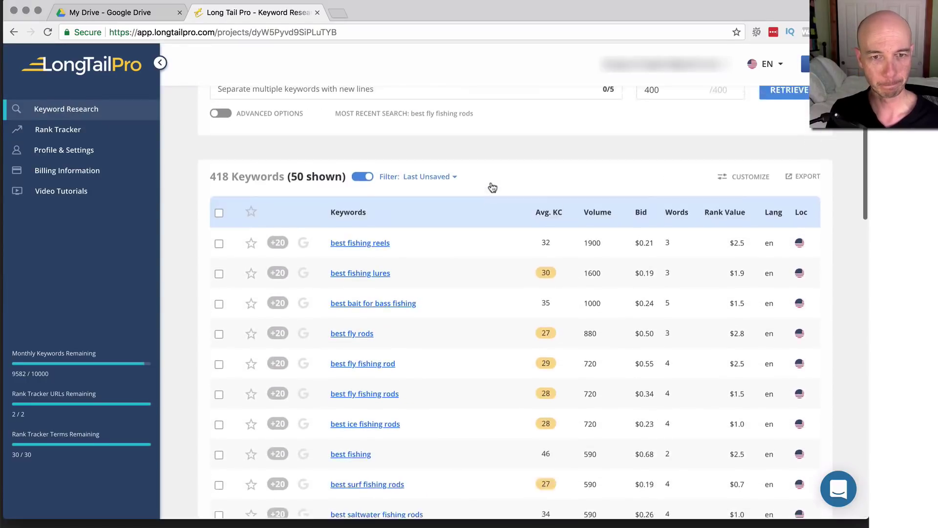
{"action": "scroll", "coordinate": [493, 188], "scroll_direction": "up", "scroll_amount": 10}
{"action": "scroll", "coordinate": [492, 188], "scroll_direction": "up", "scroll_amount": 3}
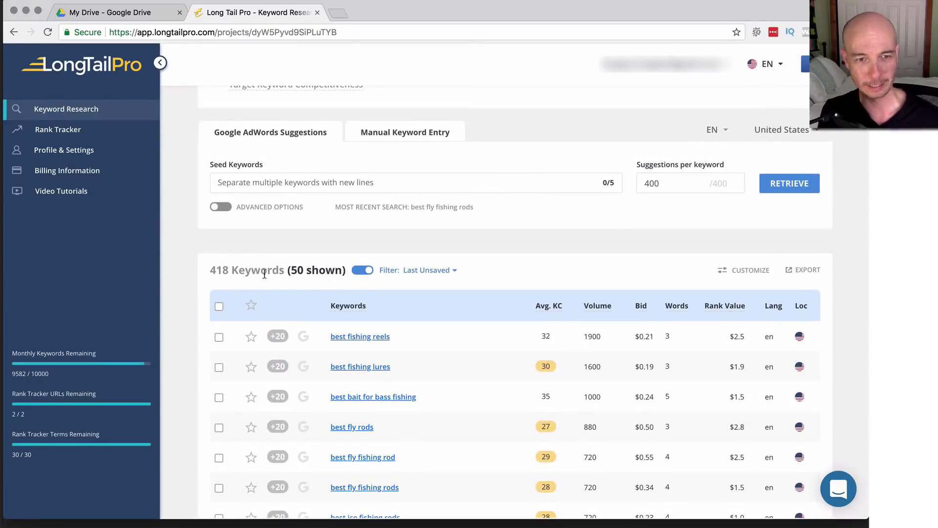
{"action": "scroll", "coordinate": [450, 275], "scroll_direction": "down", "scroll_amount": 2}
{"action": "scroll", "coordinate": [450, 275], "scroll_direction": "down", "scroll_amount": 2}
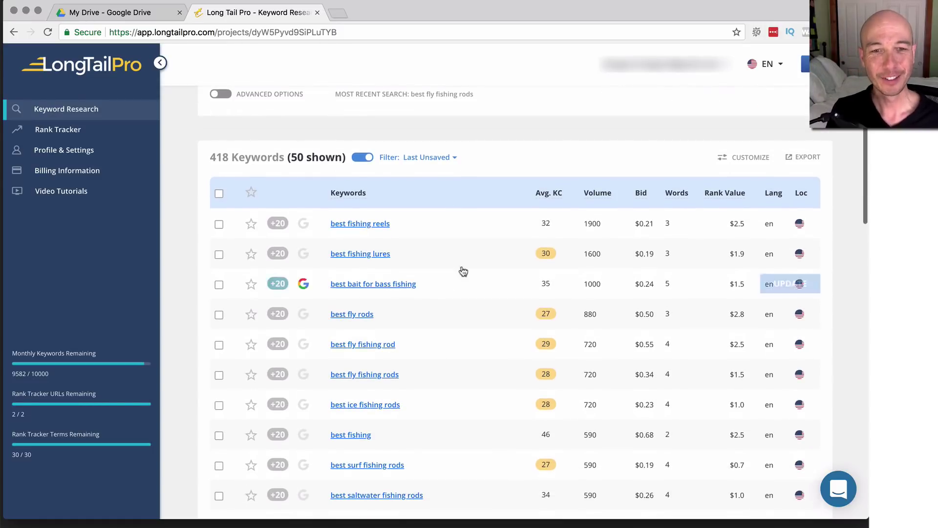
{"action": "scroll", "coordinate": [462, 218], "scroll_direction": "down", "scroll_amount": 2}
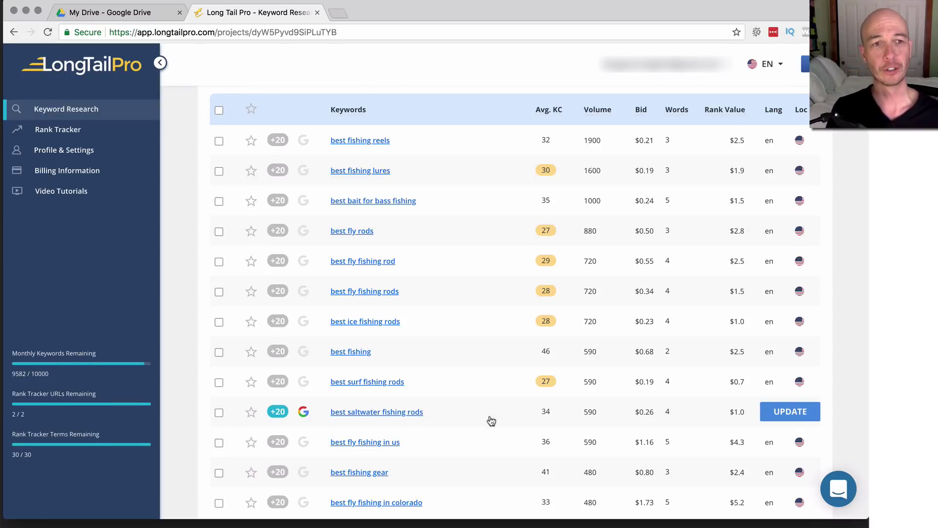
{"action": "scroll", "coordinate": [492, 421], "scroll_direction": "up", "scroll_amount": 5}
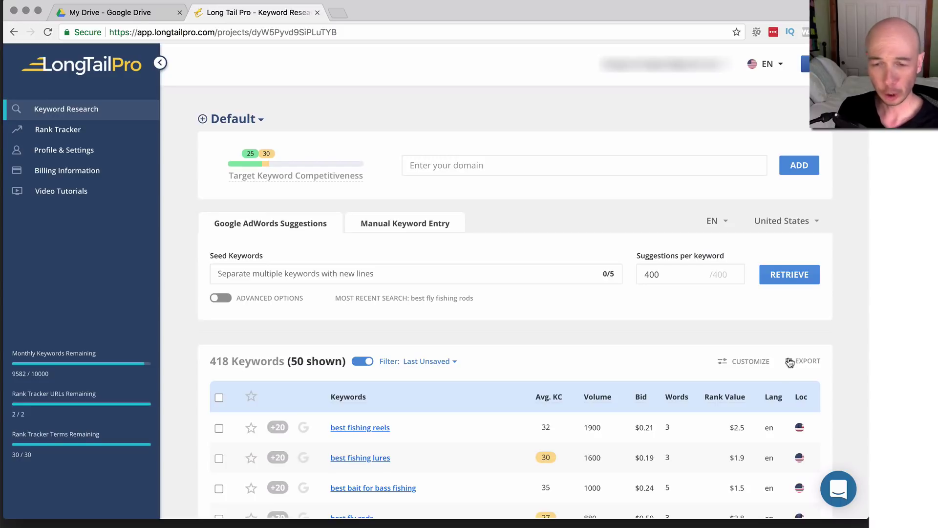
{"action": "scroll", "coordinate": [450, 336], "scroll_direction": "down", "scroll_amount": 3}
{"action": "scroll", "coordinate": [563, 319], "scroll_direction": "down", "scroll_amount": 2}
Uncheck Bid in the Customize column list and save the table layout.
{"action": "left_click", "coordinate": [750, 234]}
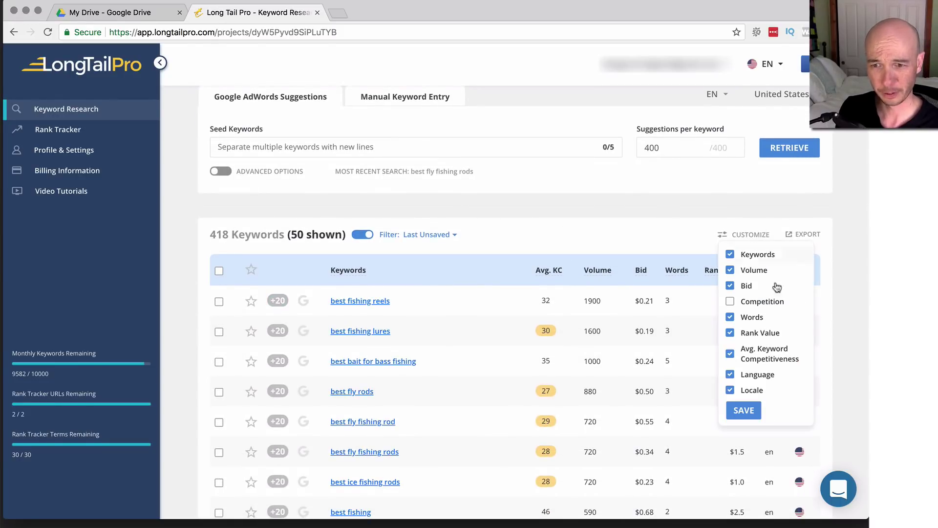
{"action": "left_click", "coordinate": [730, 285]}
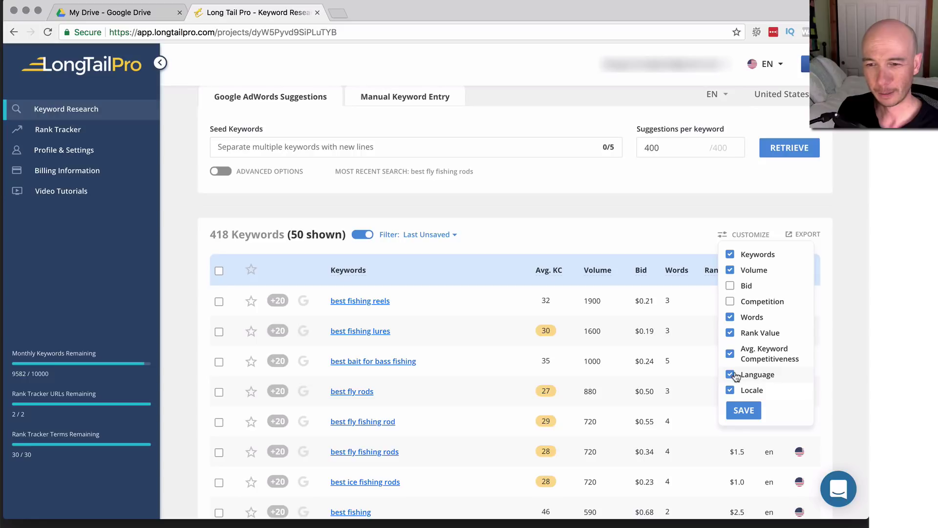
{"action": "left_click", "coordinate": [744, 411]}
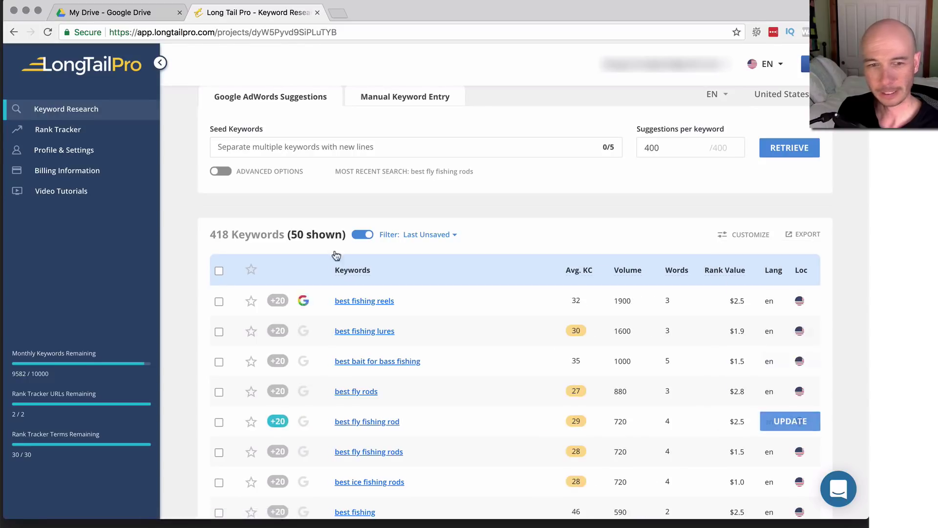
Set the third filter rule to Exclude.
{"action": "left_click", "coordinate": [390, 237]}
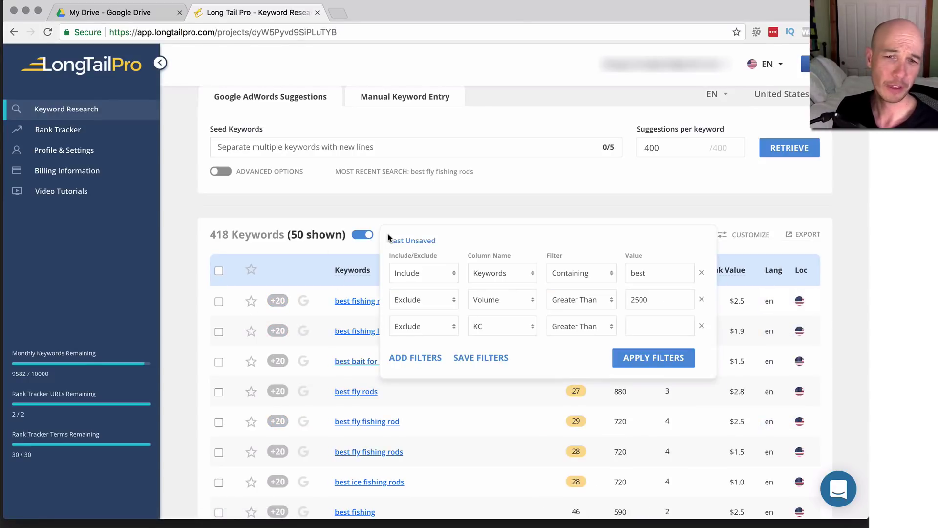
{"action": "left_click", "coordinate": [449, 327]}
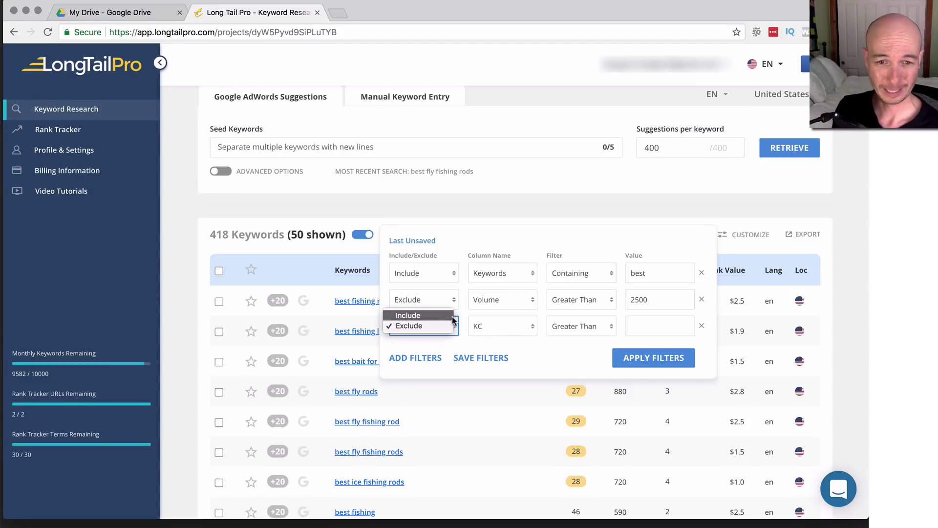
{"action": "left_click", "coordinate": [408, 315]}
{"action": "left_click", "coordinate": [503, 326]}
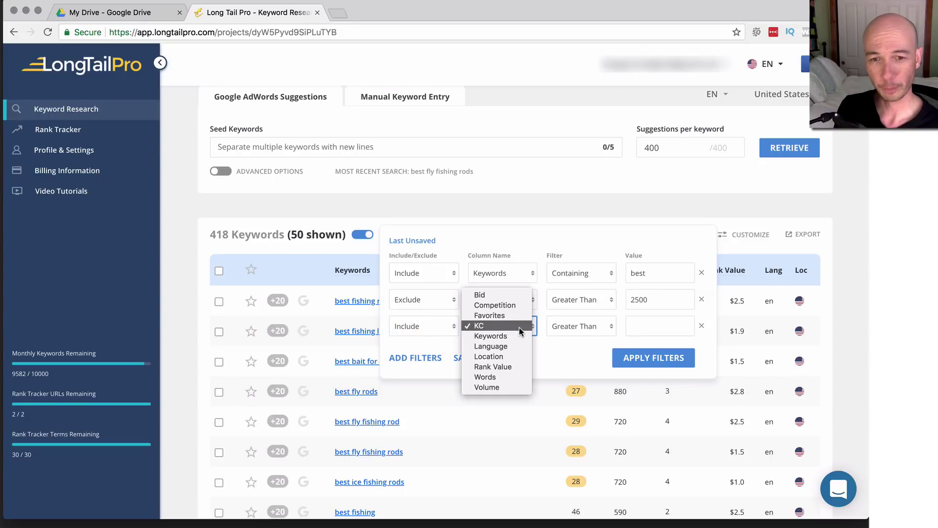
{"action": "left_click", "coordinate": [522, 326]}
{"action": "left_click", "coordinate": [438, 326]}
{"action": "left_click", "coordinate": [436, 337]}
Make the third rule exclude keywords under five words and apply the filters.
{"action": "left_click", "coordinate": [507, 326]}
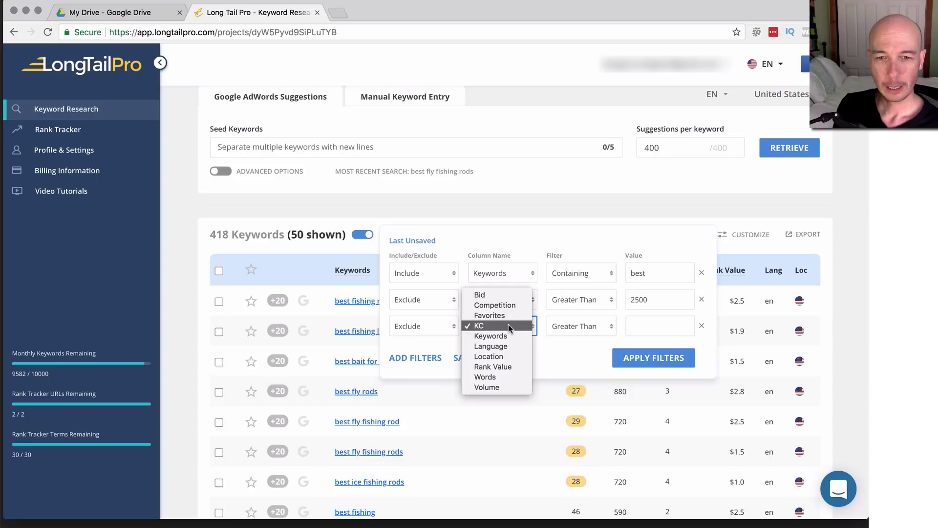
{"action": "left_click", "coordinate": [514, 376]}
{"action": "left_click", "coordinate": [579, 326]}
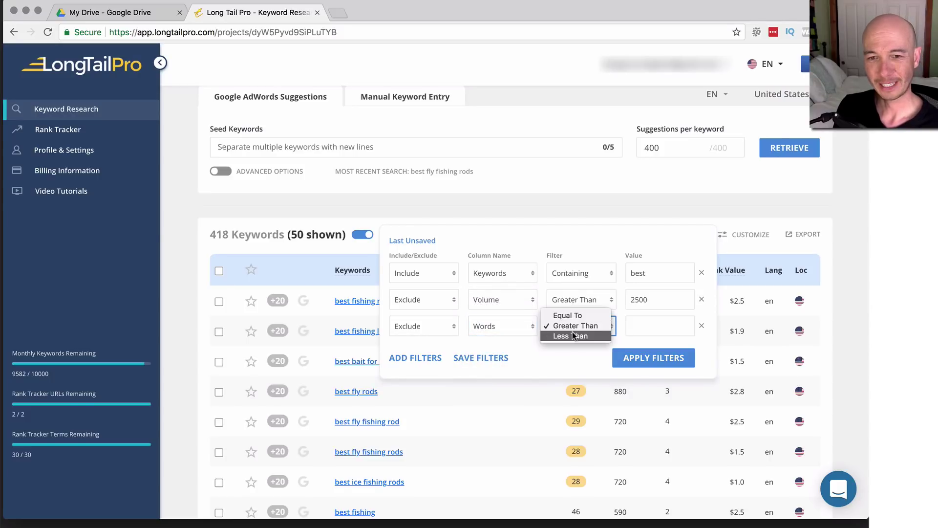
{"action": "left_click", "coordinate": [575, 337]}
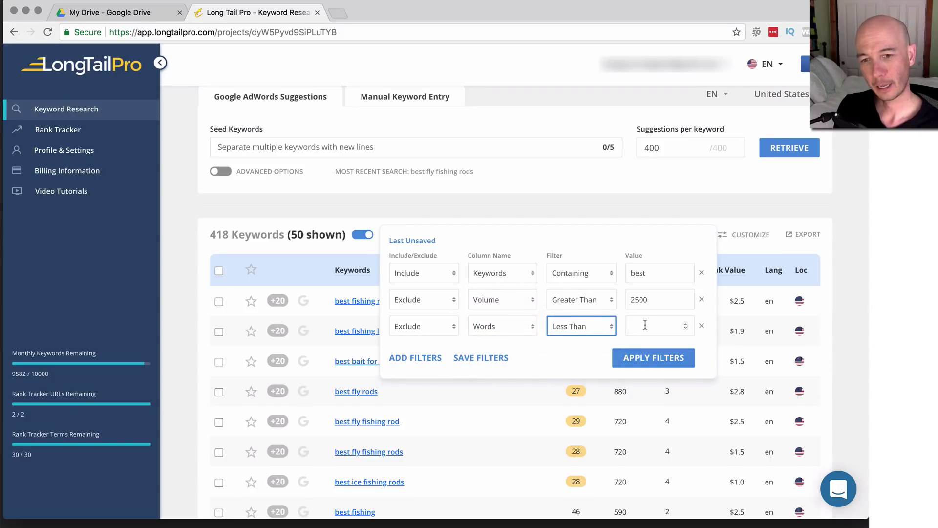
{"action": "left_click", "coordinate": [646, 325]}
{"action": "type", "text": "5"}
{"action": "left_click", "coordinate": [654, 356]}
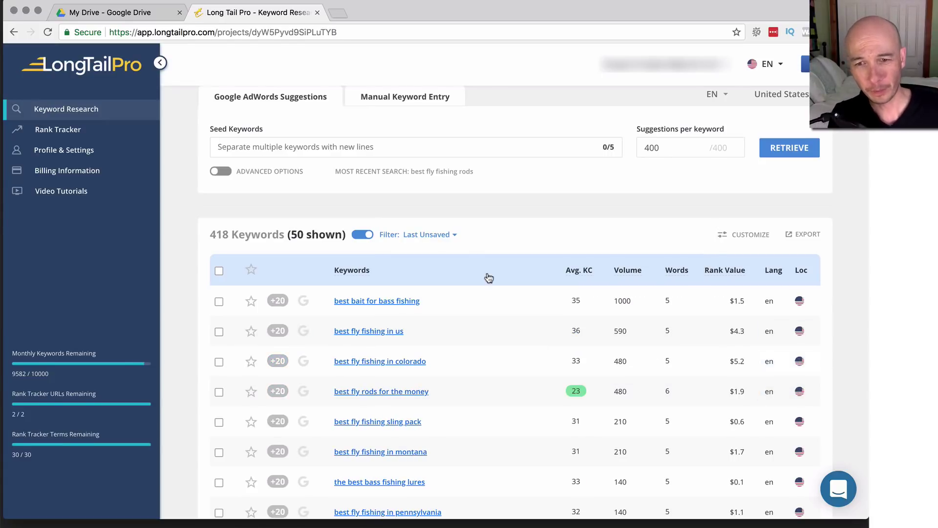
{"action": "scroll", "coordinate": [489, 293], "scroll_direction": "down", "scroll_amount": 5}
{"action": "scroll", "coordinate": [623, 352], "scroll_direction": "down", "scroll_amount": 5}
{"action": "scroll", "coordinate": [649, 371], "scroll_direction": "down", "scroll_amount": 3}
{"action": "scroll", "coordinate": [649, 371], "scroll_direction": "up", "scroll_amount": 10}
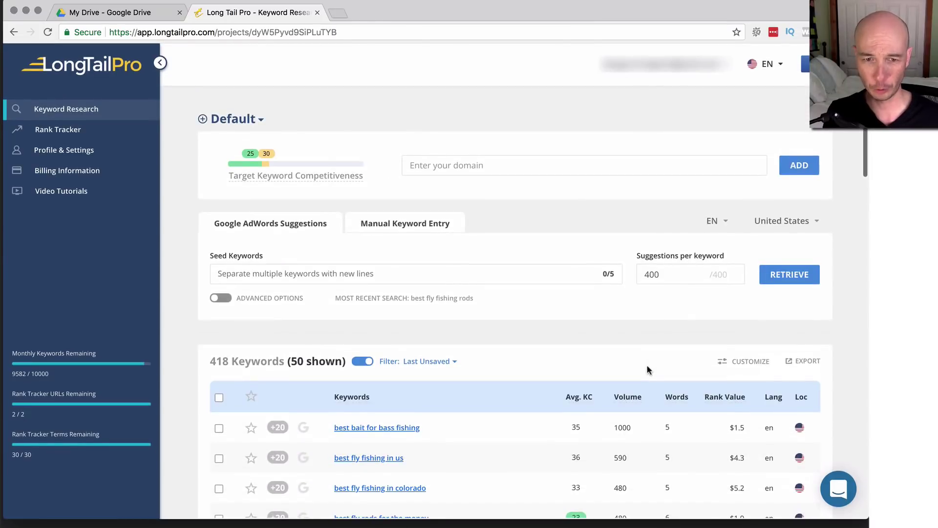
{"action": "scroll", "coordinate": [648, 370], "scroll_direction": "down", "scroll_amount": 5}
{"action": "scroll", "coordinate": [586, 294], "scroll_direction": "down", "scroll_amount": 4}
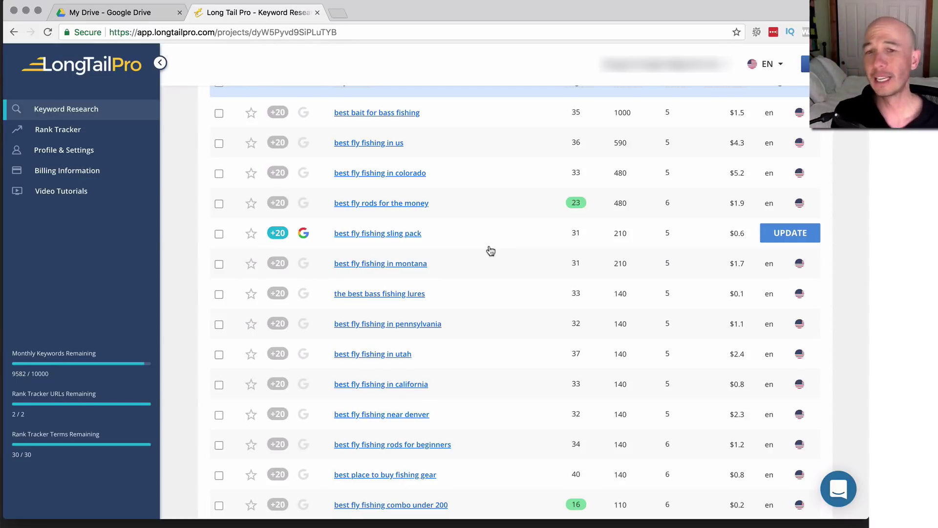
{"action": "scroll", "coordinate": [498, 264], "scroll_direction": "up", "scroll_amount": 3}
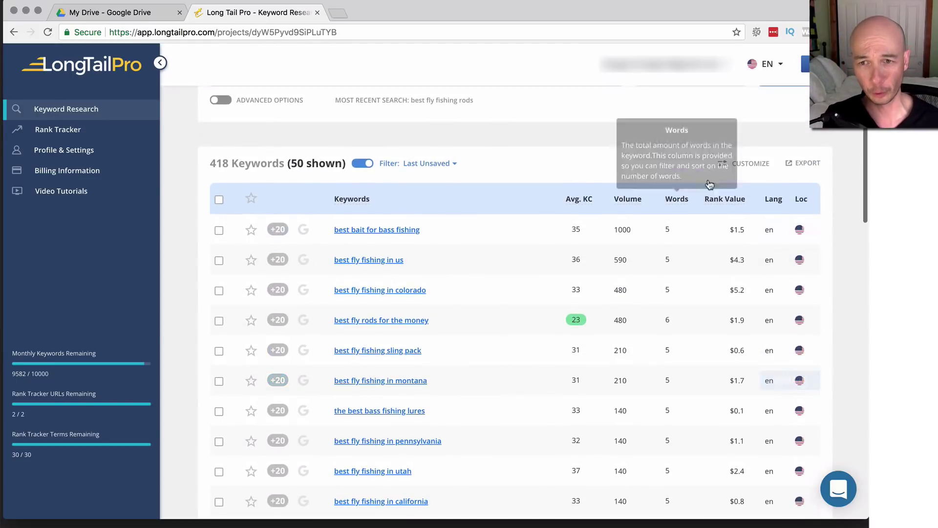
Change the Words Less Than threshold to 3 and reapply the filters.
{"action": "left_click", "coordinate": [393, 165]}
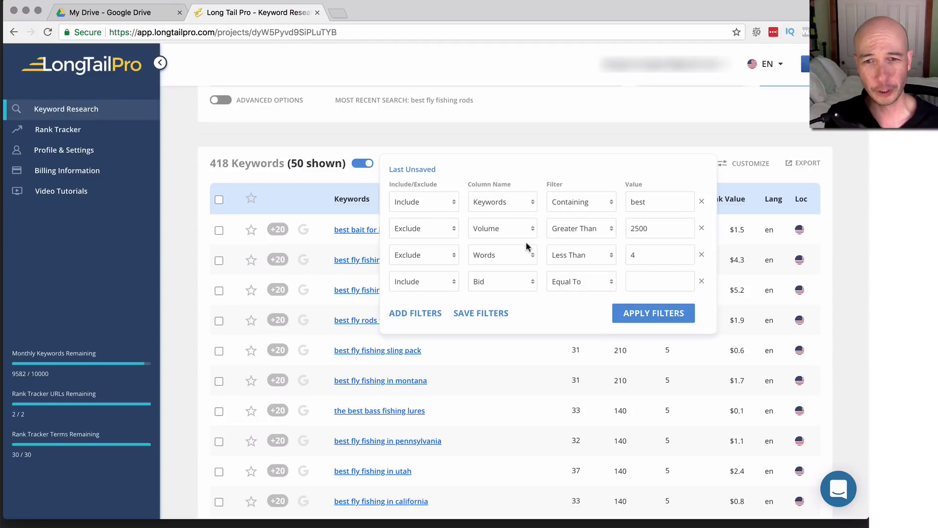
{"action": "left_click", "coordinate": [649, 256]}
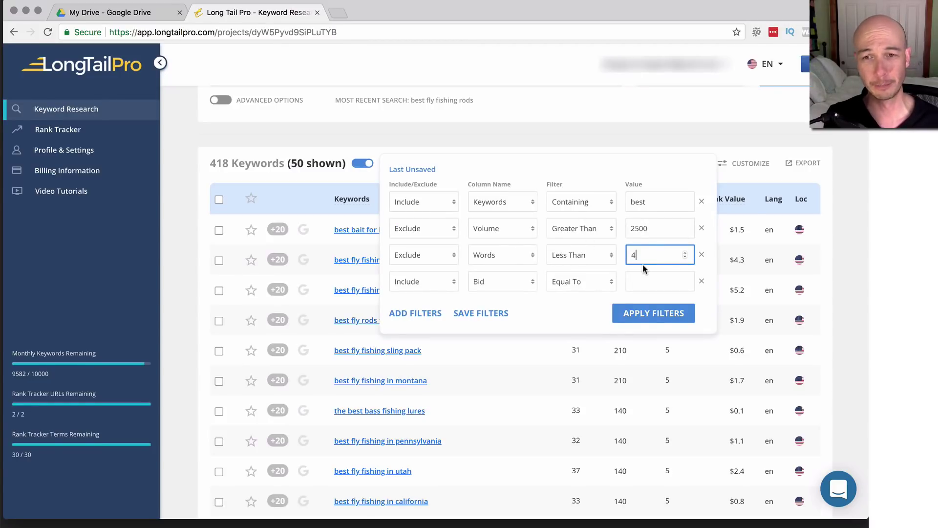
{"action": "type", "text": "3"}
{"action": "left_click", "coordinate": [654, 313]}
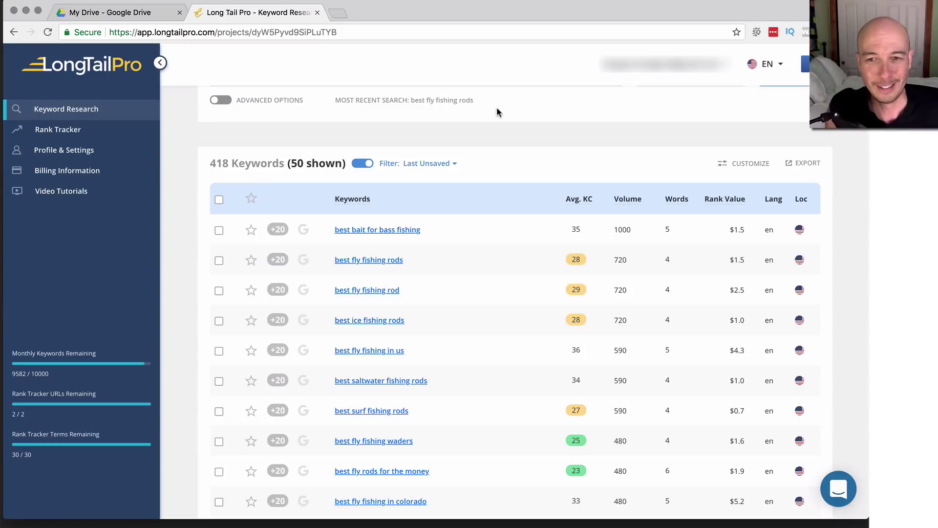
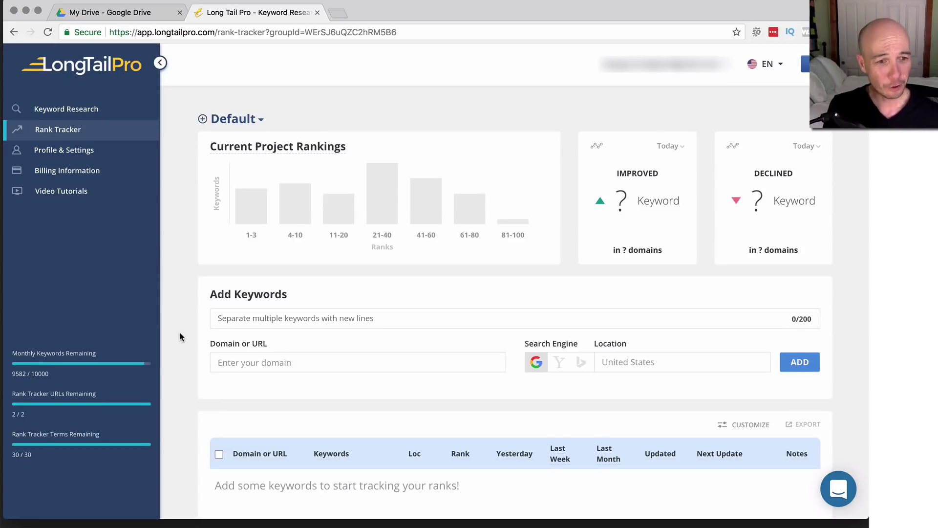
{"action": "scroll", "coordinate": [180, 334], "scroll_direction": "down", "scroll_amount": 1}
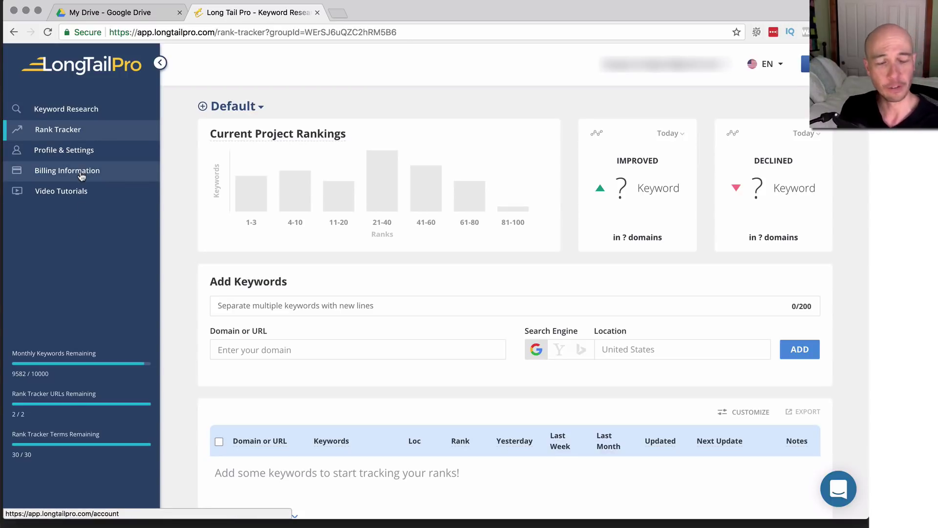
Open Video Tutorials from the sidebar in a new browser tab.
{"action": "left_click", "coordinate": [52, 192]}
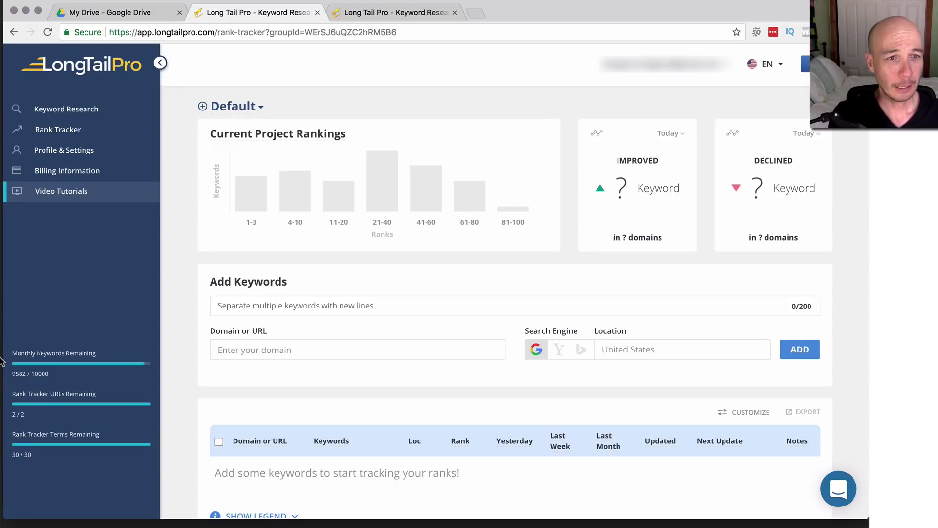
Check the 14 Long Tail Bootcamp lessons, then return to Rank Tracker and open Keyword Research.
{"action": "left_click", "coordinate": [389, 12]}
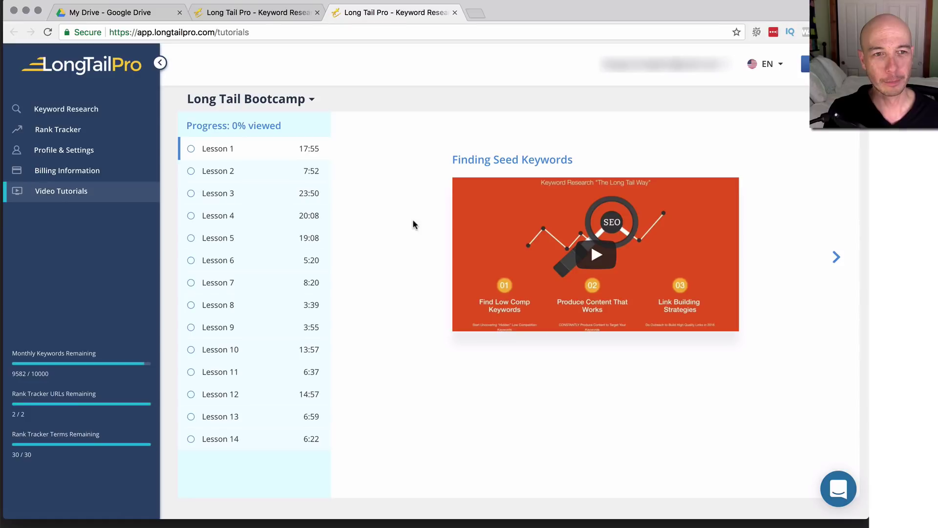
{"action": "left_click", "coordinate": [257, 12]}
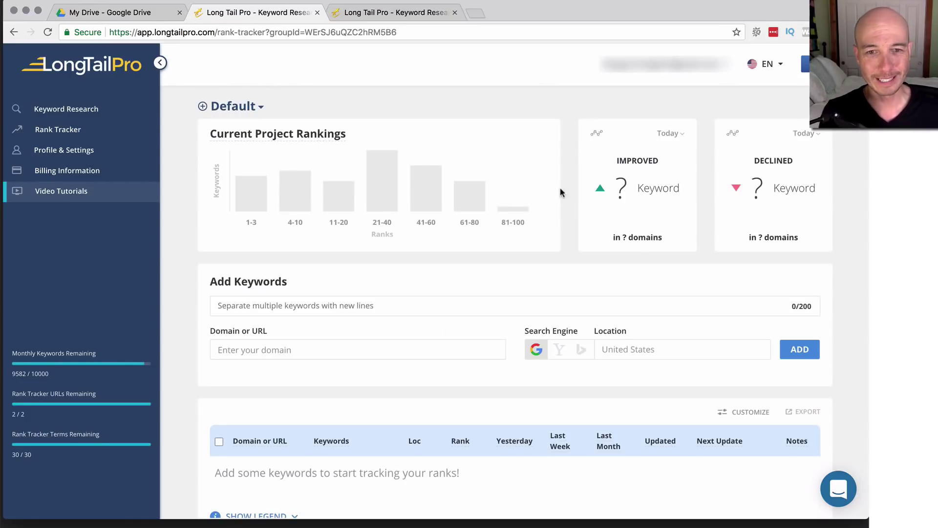
{"action": "left_click", "coordinate": [67, 108]}
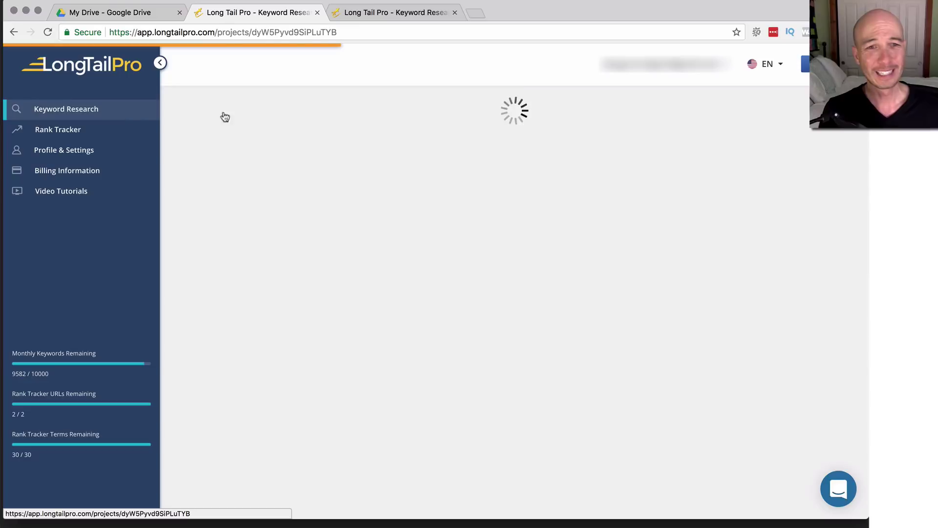